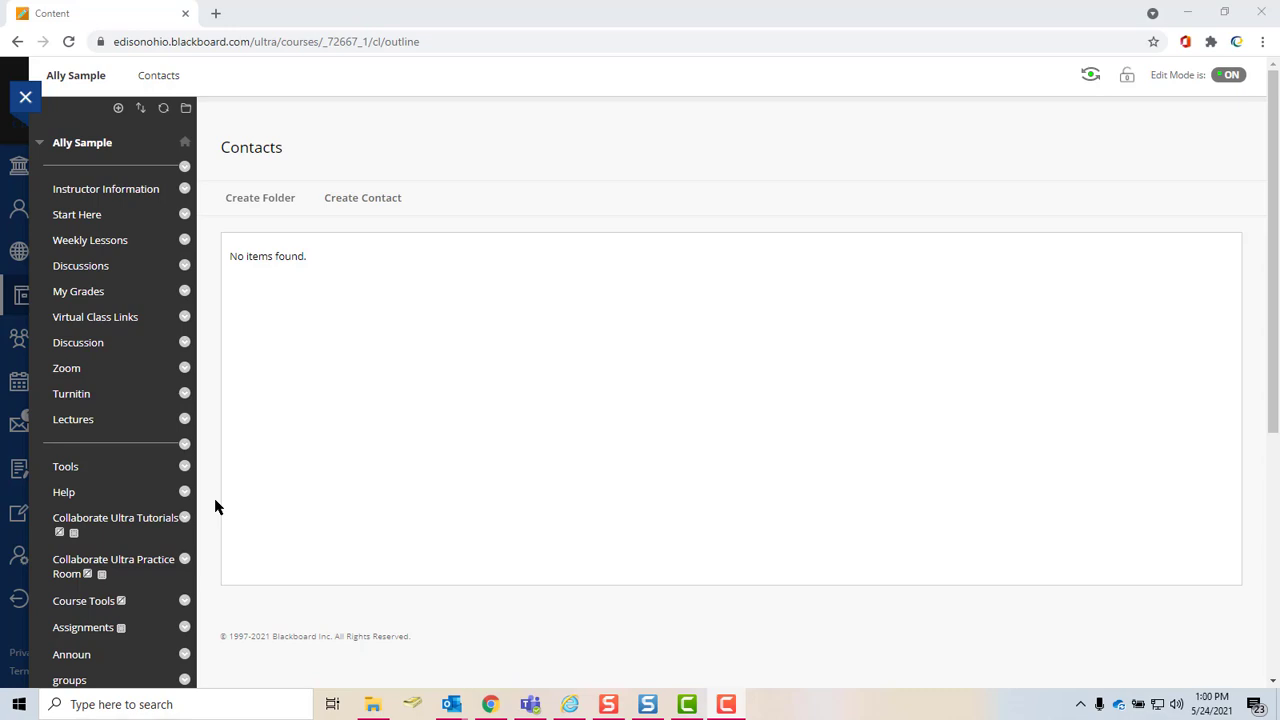
- Submit the Customization > Tool Availability settings with EAC Visual Data left available
scroll(215, 505, down, 1)
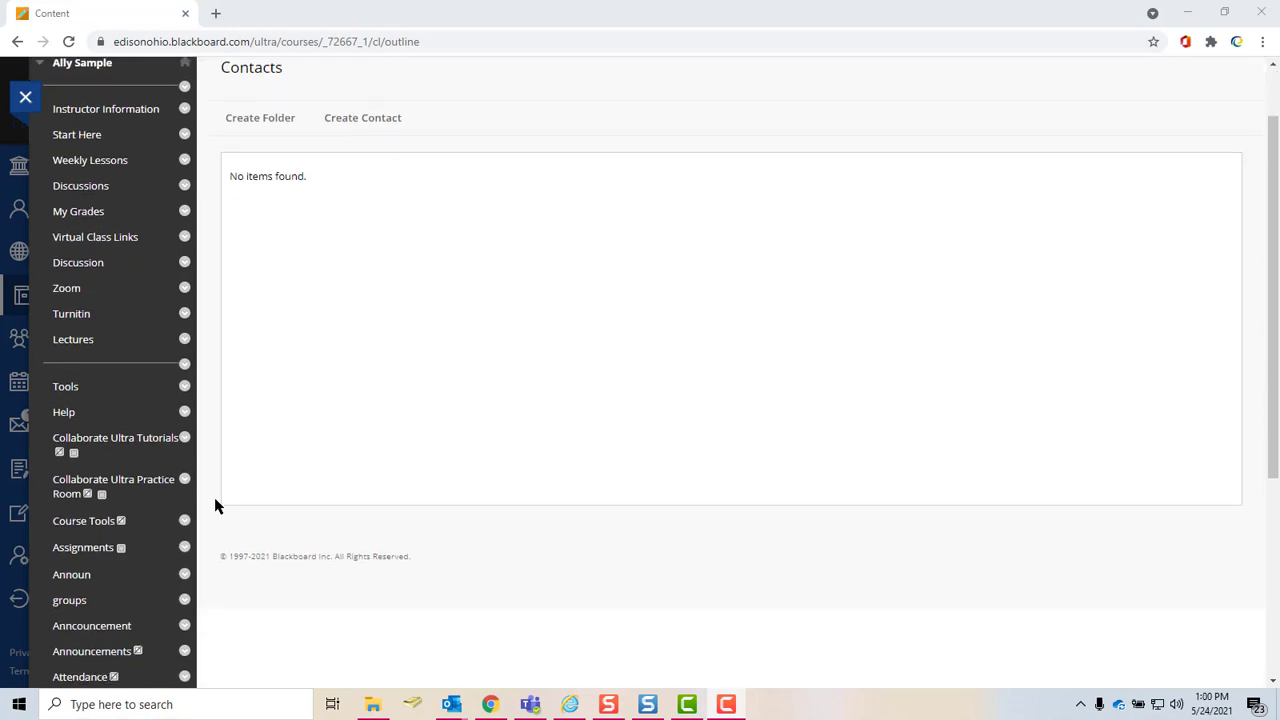
scroll(217, 493, up, 1)
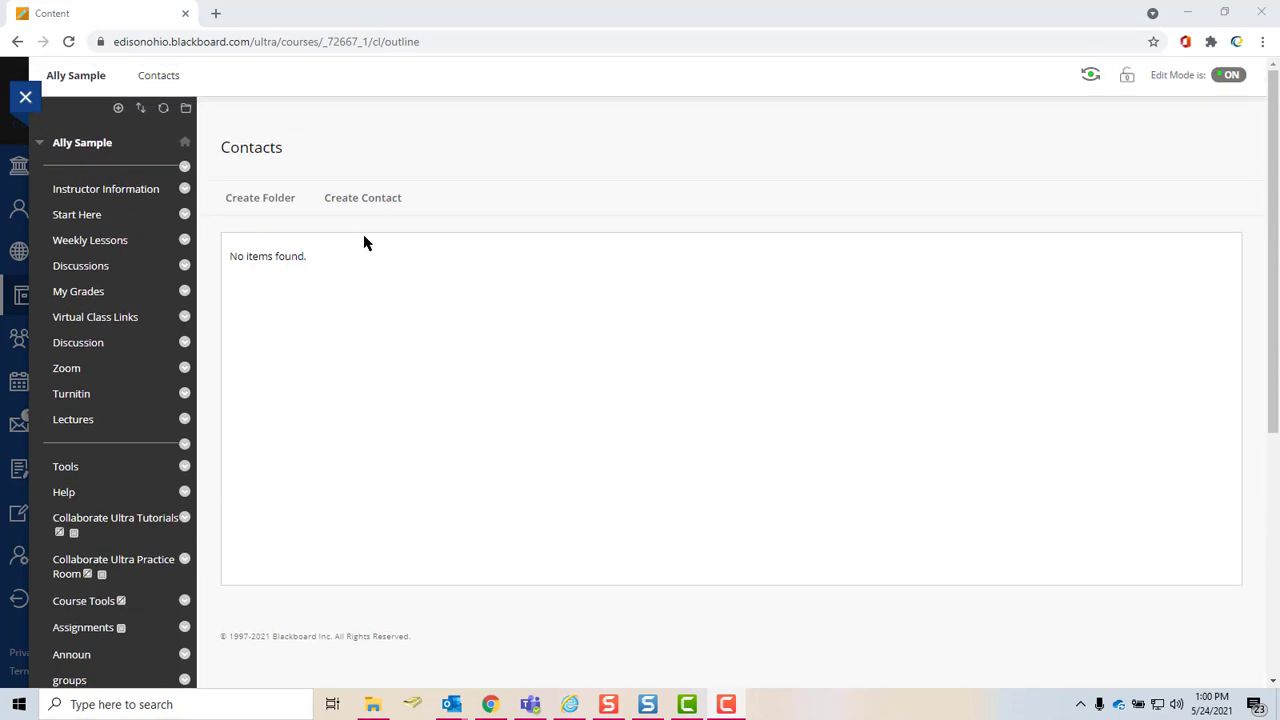
scroll(226, 385, down, 4)
scroll(226, 387, down, 1)
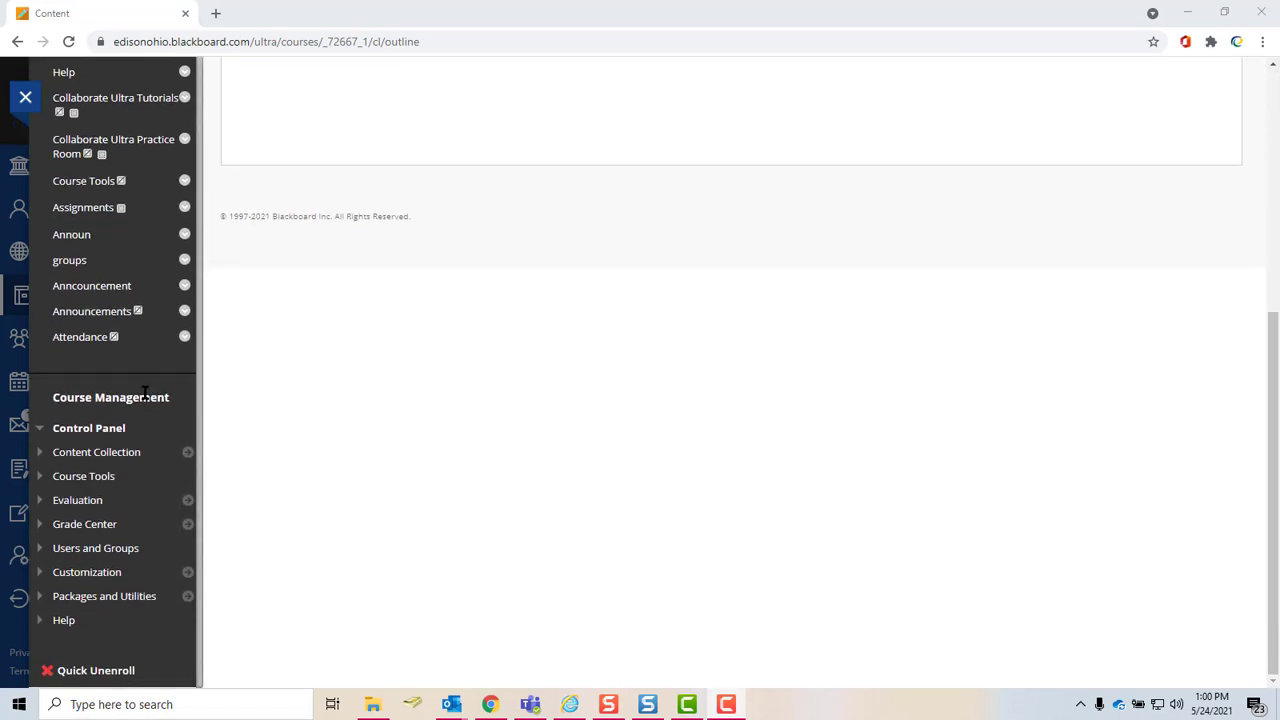
click(100, 572)
scroll(110, 570, down, 1)
click(106, 568)
scroll(1158, 388, down, 6)
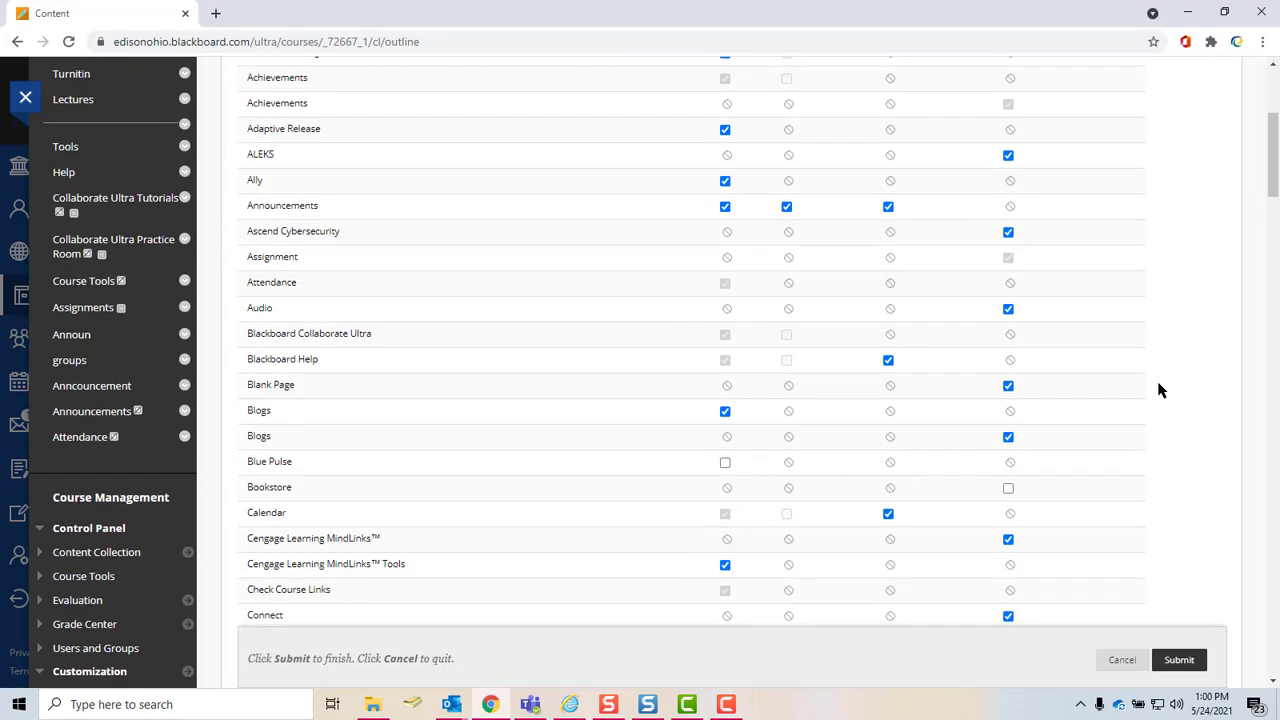
scroll(1158, 388, down, 9)
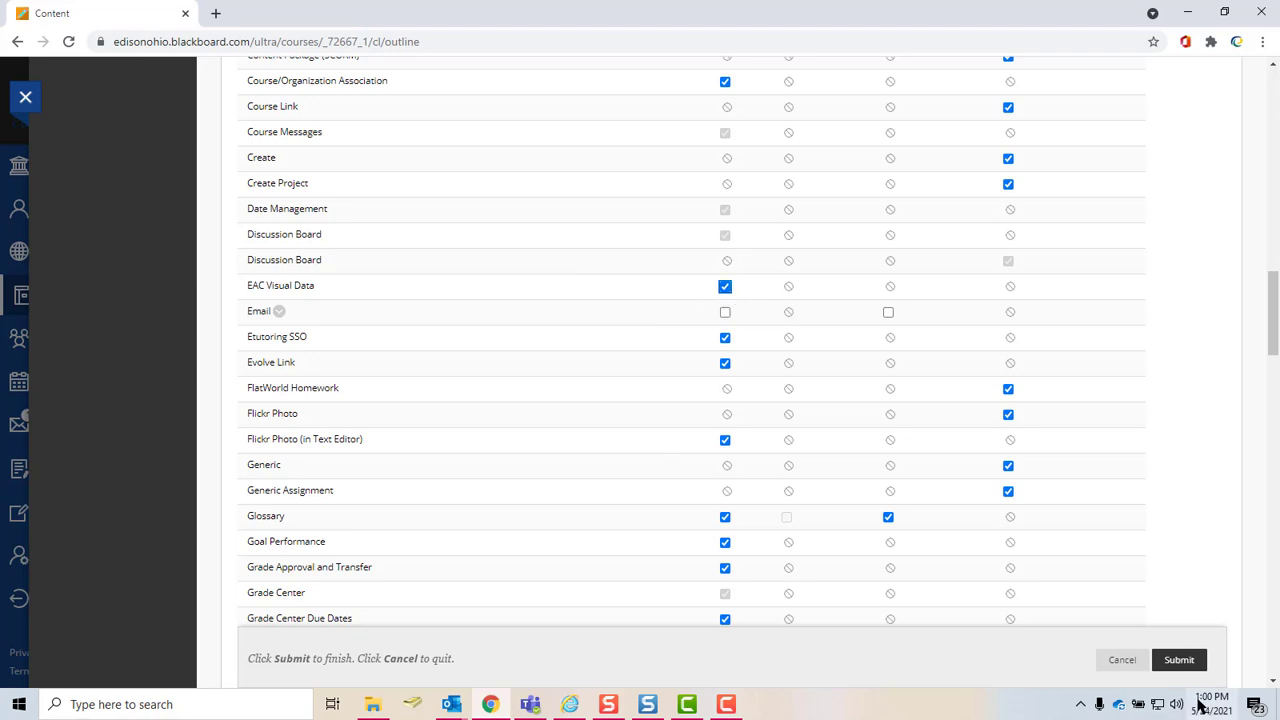
click(1178, 664)
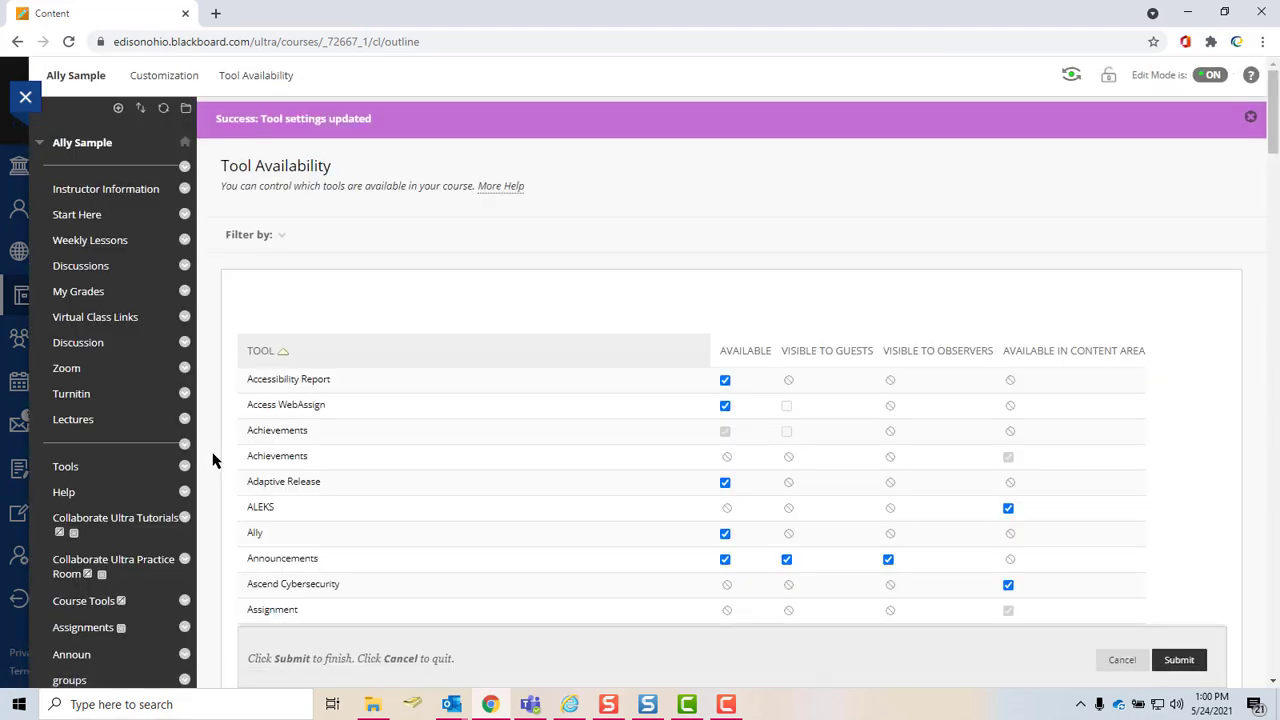
- Collapse Customization and expand Course Tools in the Control Panel to reveal EAC Visual Data
scroll(212, 460, down, 2)
scroll(212, 460, down, 5)
click(89, 431)
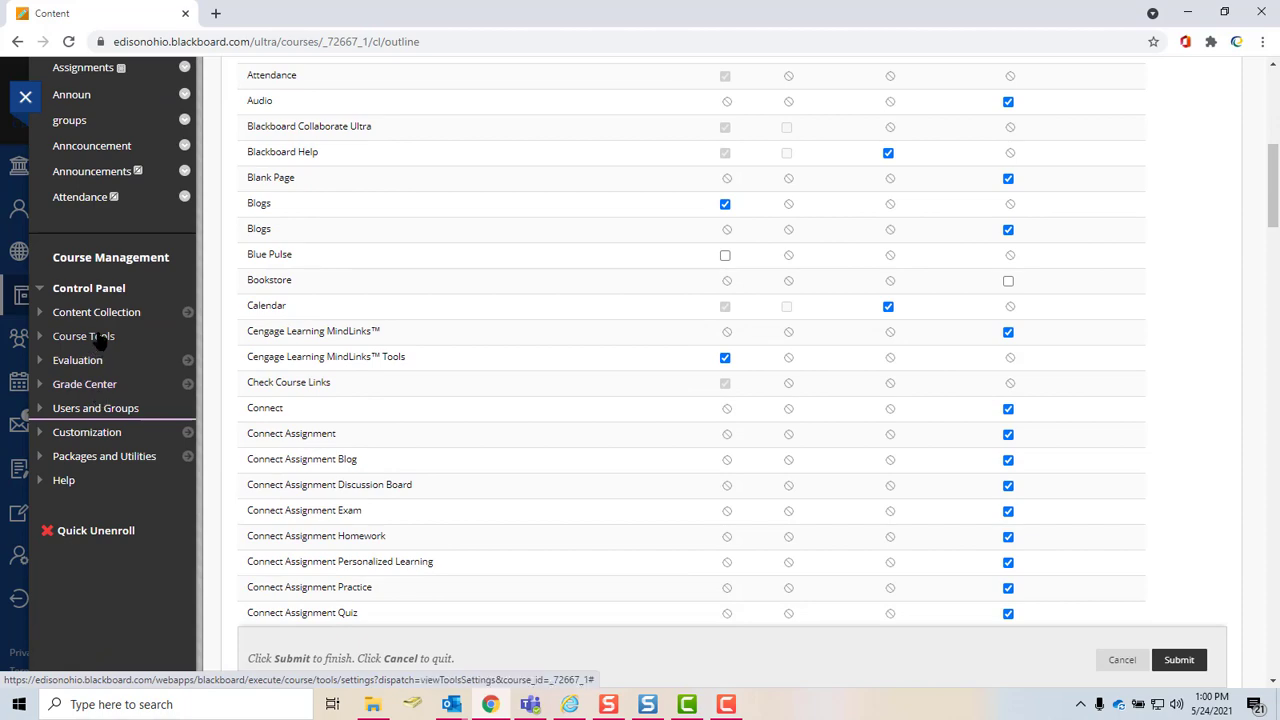
click(75, 338)
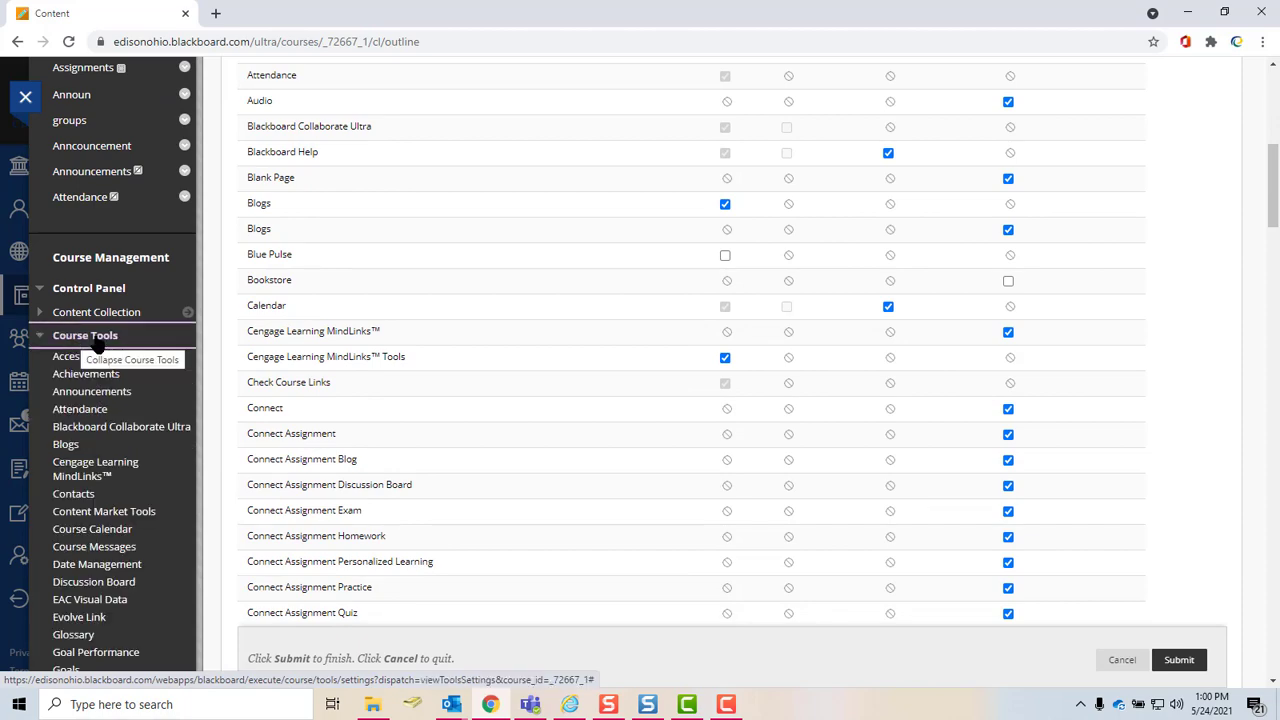
scroll(90, 344, down, 2)
scroll(110, 355, down, 2)
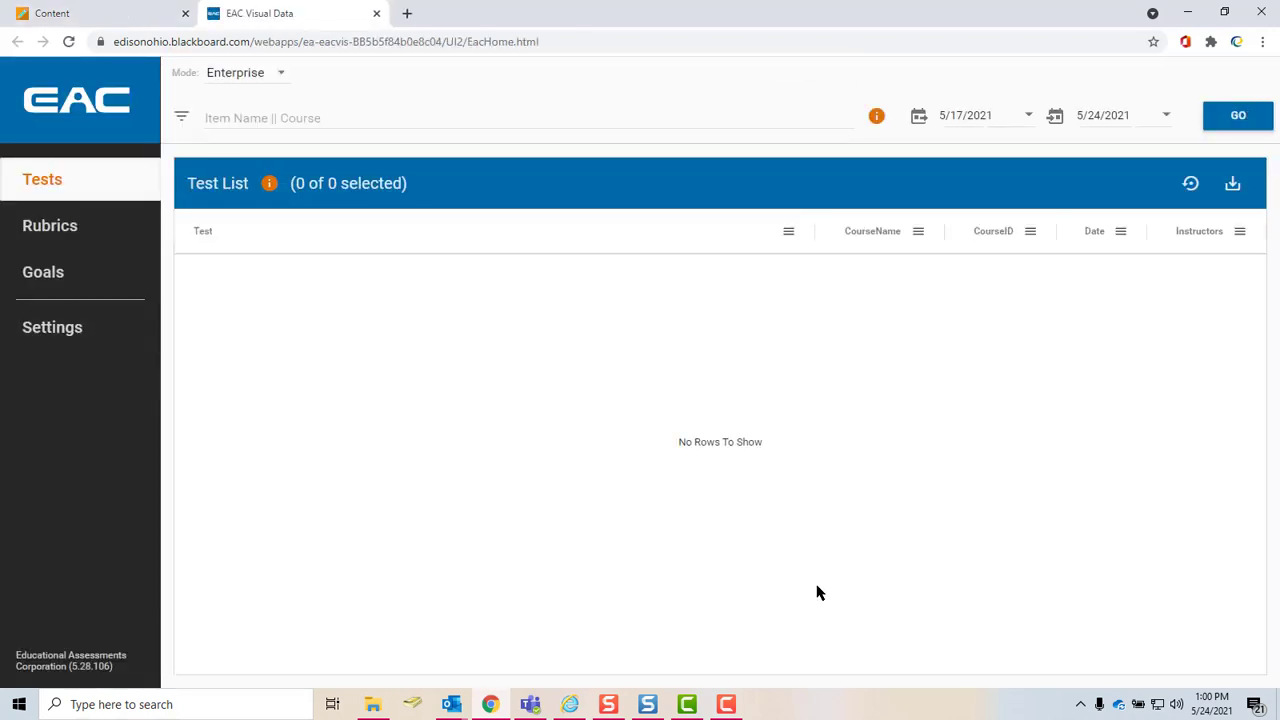
- Change the EAC Visual Data Mode dropdown from Enterprise to Instructor
click(250, 75)
click(285, 117)
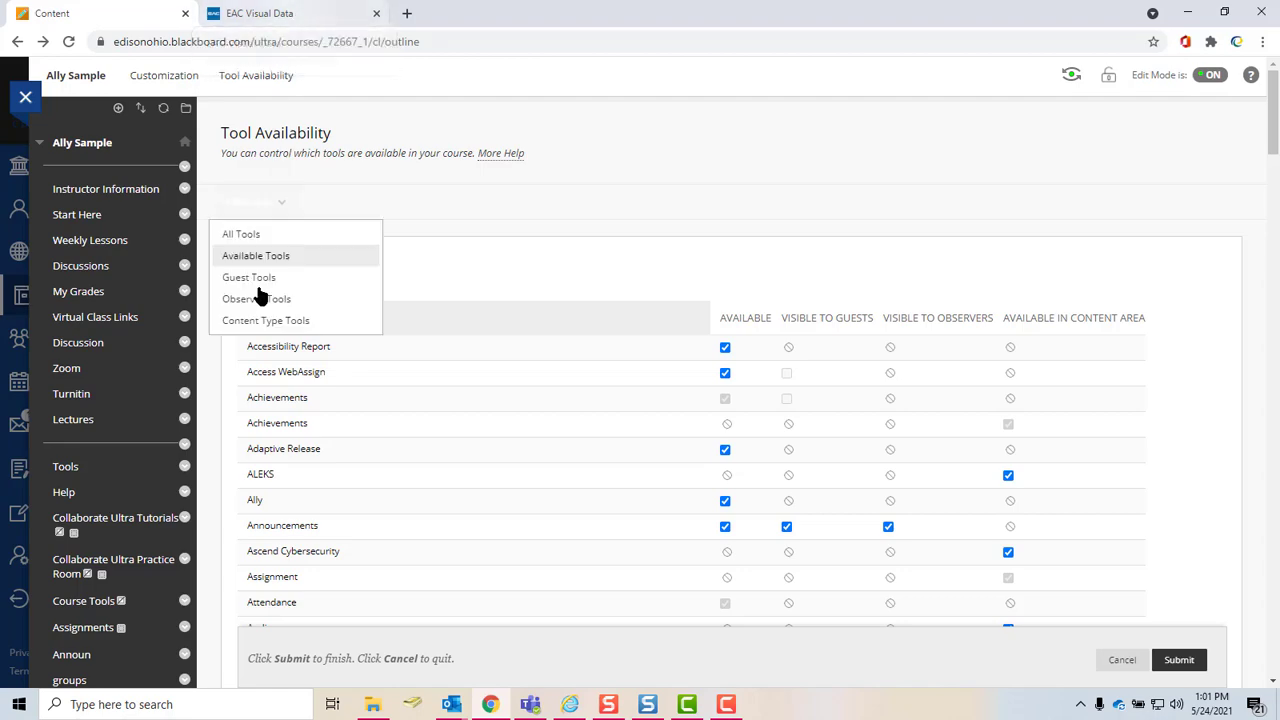
scroll(220, 455, down, 3)
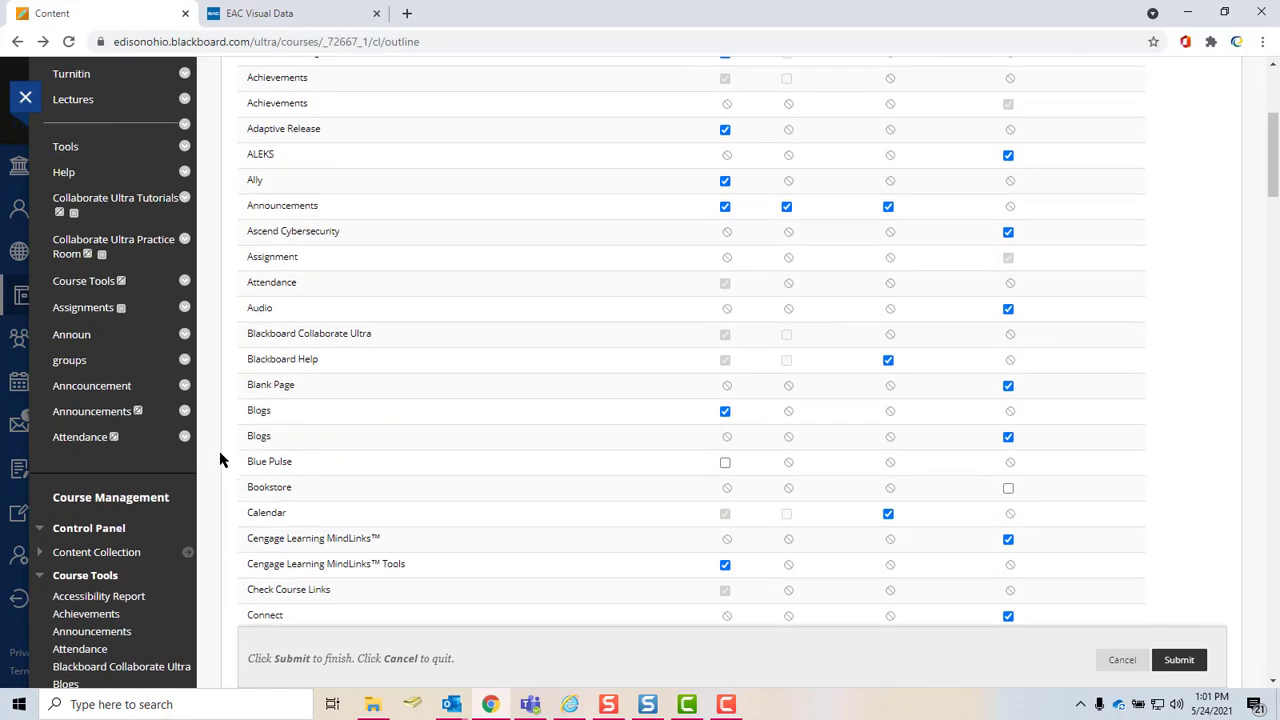
click(292, 14)
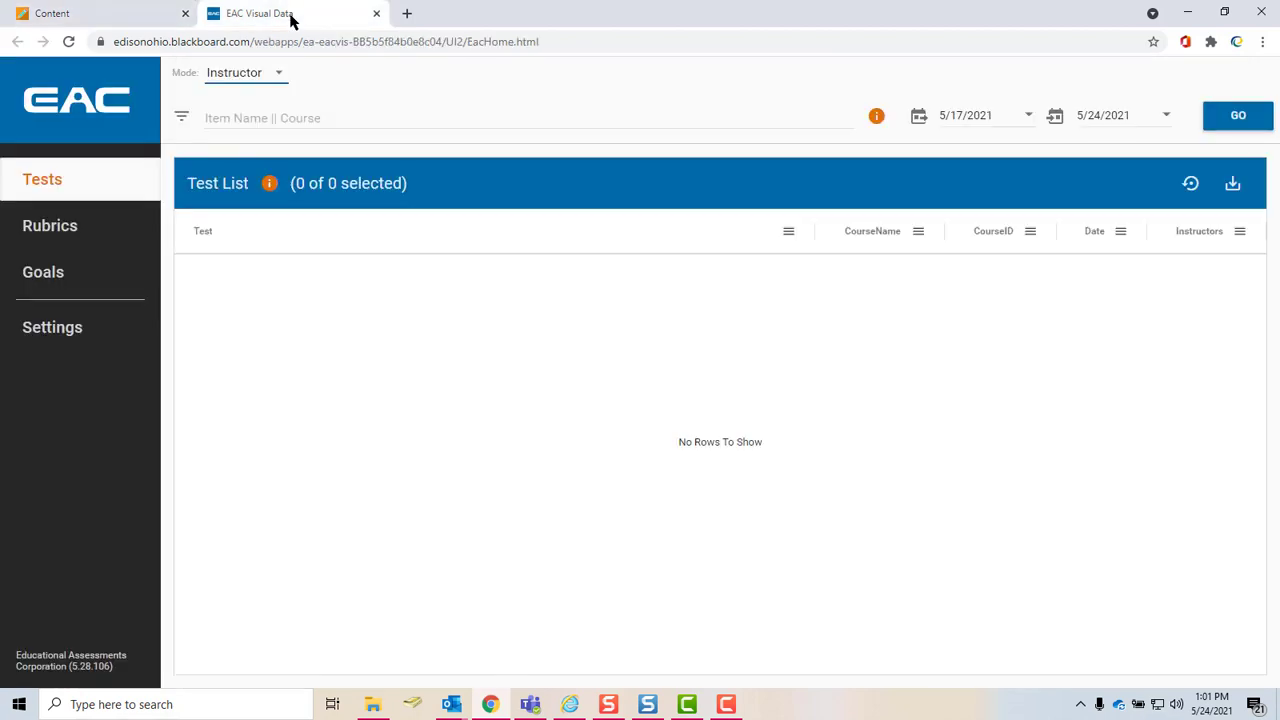
- Fill the Item Name search with Chemistry, confirm the name in Weekly Lessons, then complete 'Chemistry Test 3'
click(216, 116)
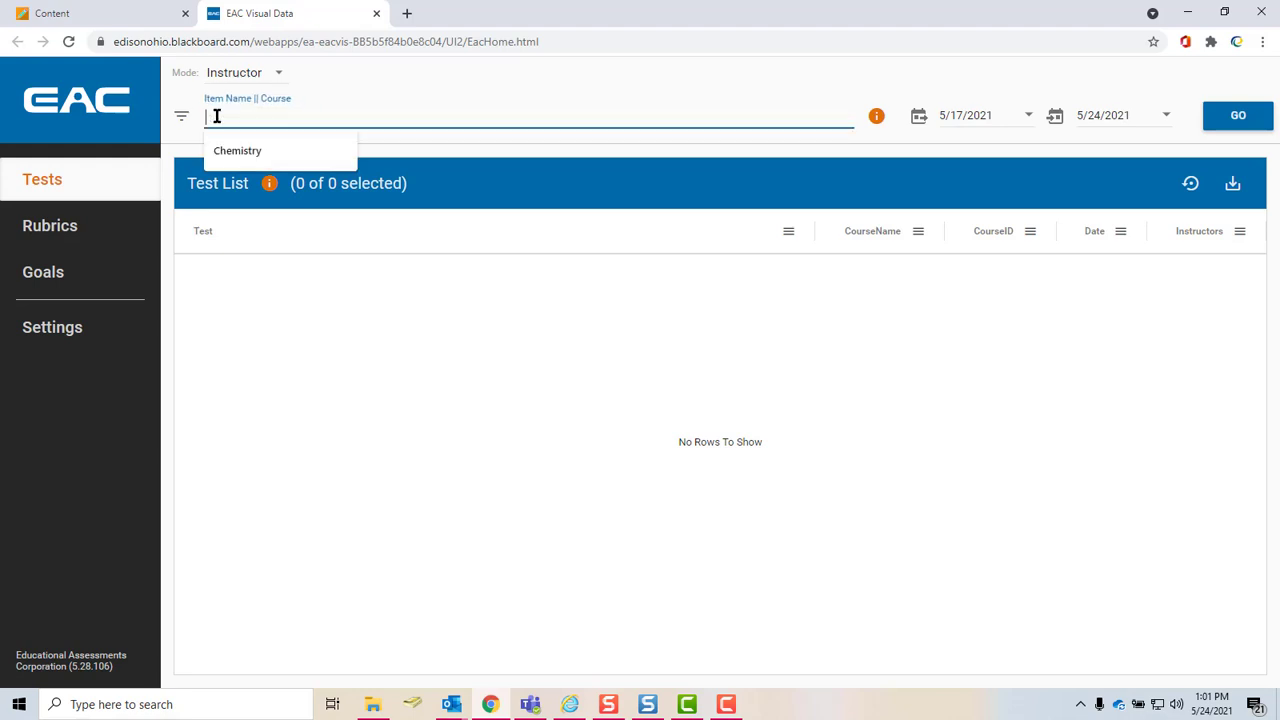
click(245, 150)
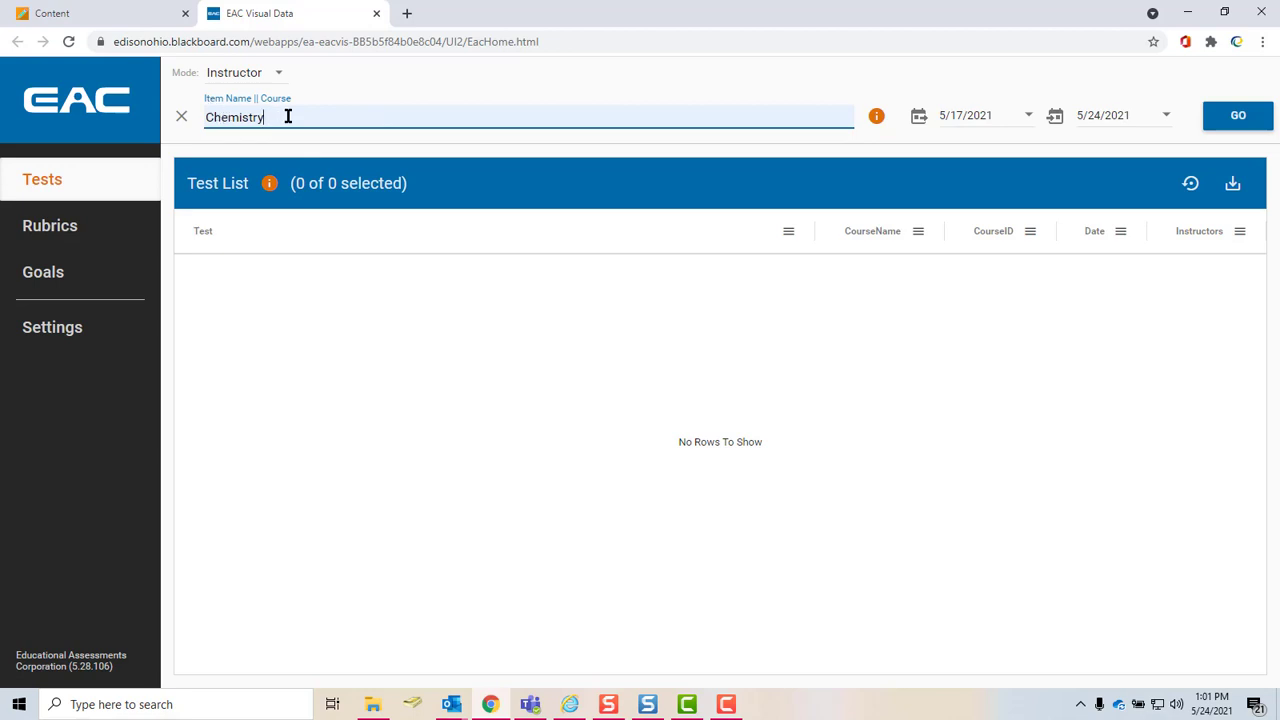
click(120, 14)
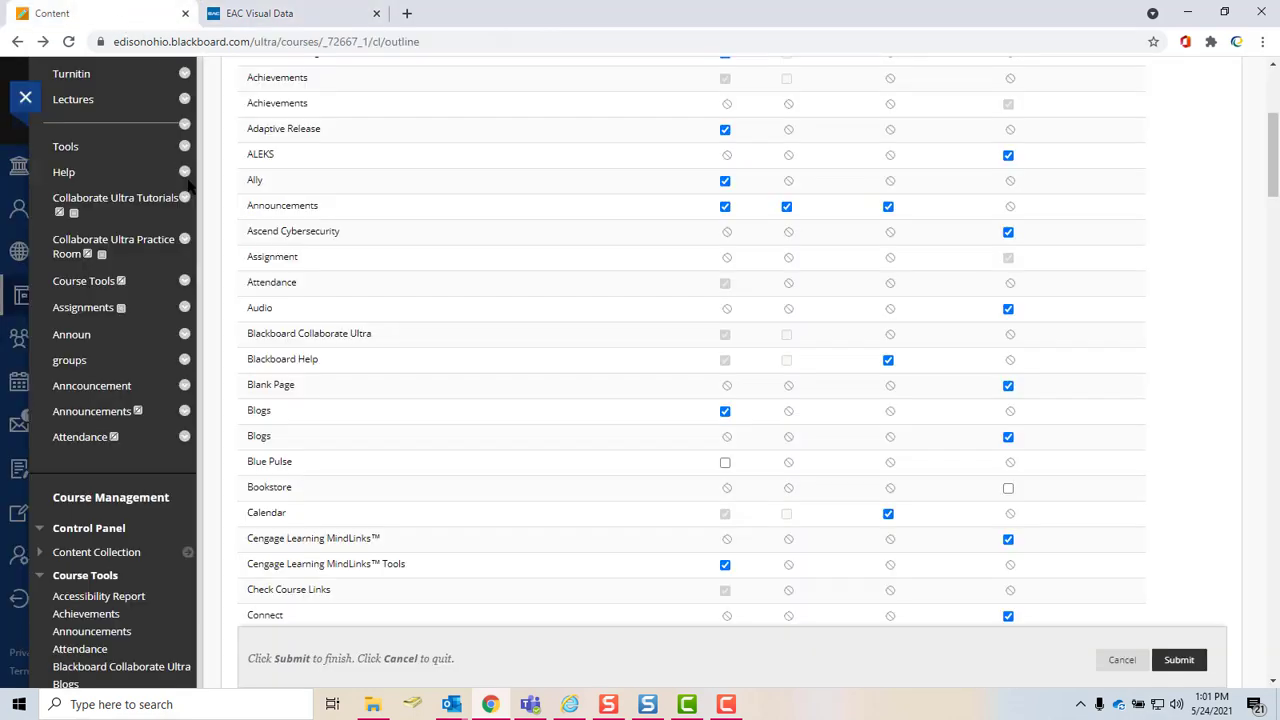
scroll(204, 193, up, 5)
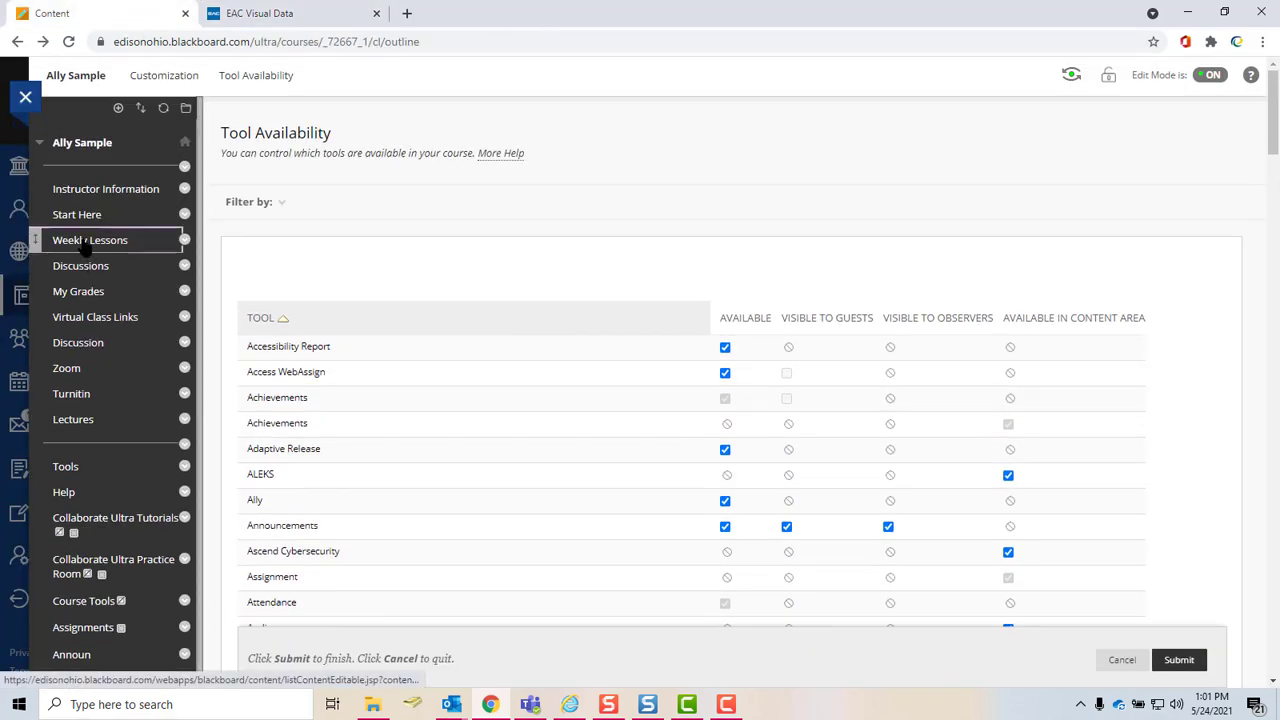
click(86, 242)
scroll(410, 318, down, 2)
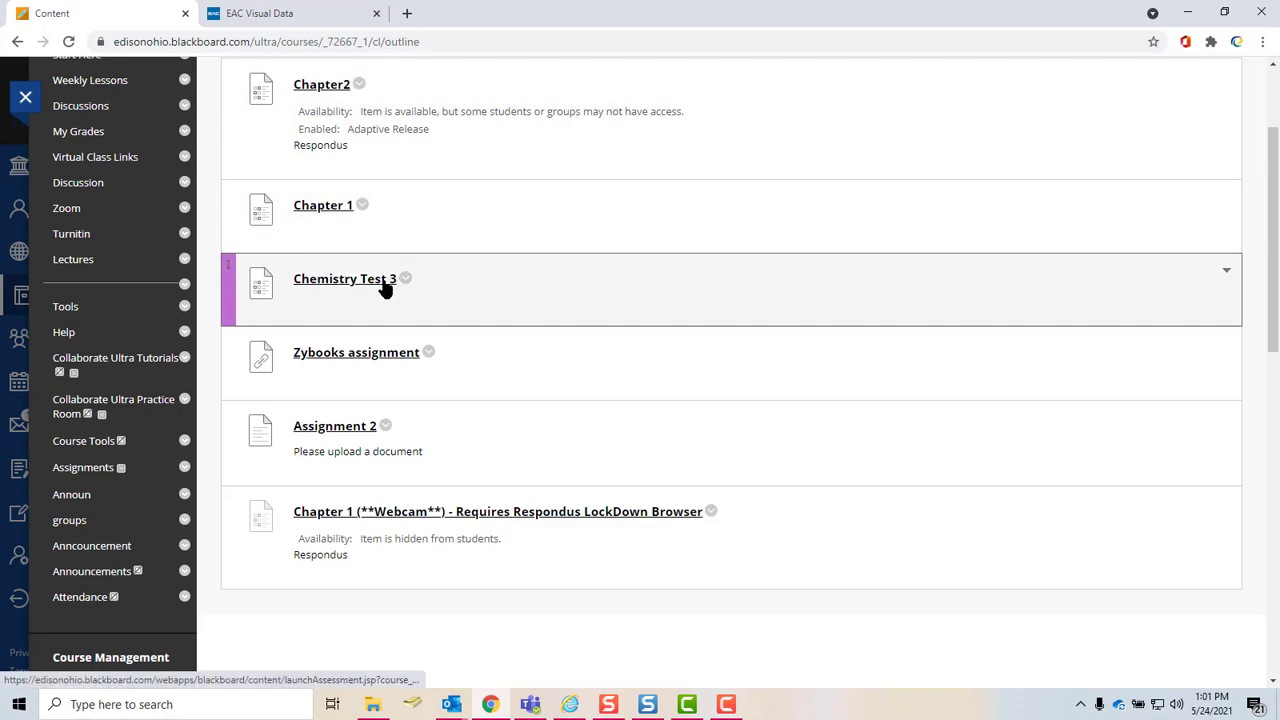
click(288, 22)
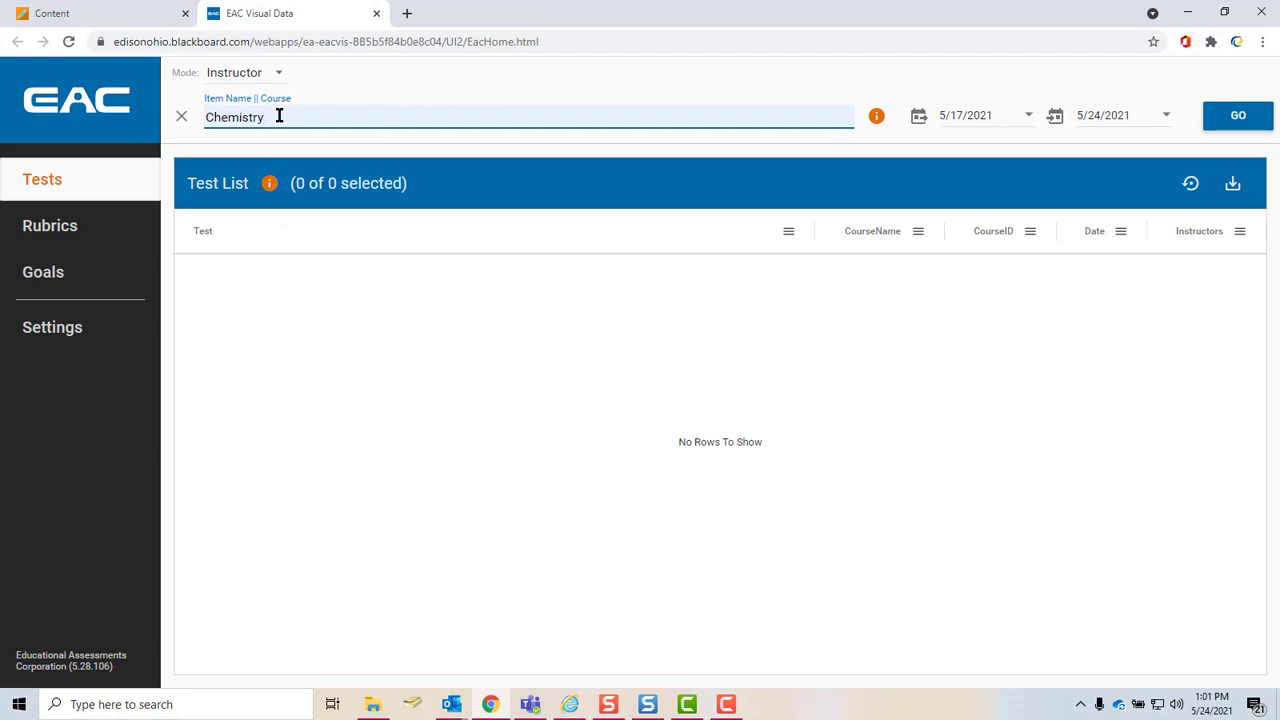
click(118, 10)
click(283, 20)
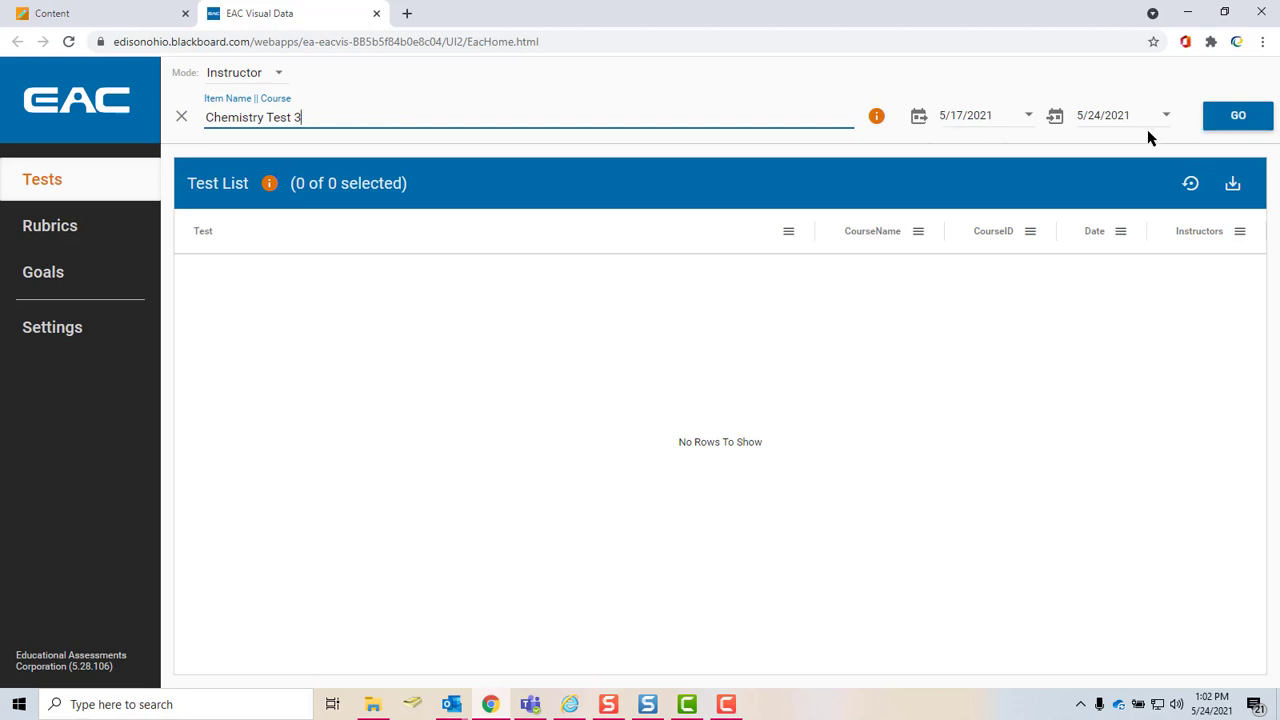
- Set the start date to 5/3/2021 and run the search, listing Chemistry Test 3 dated 2021-05-24
click(1028, 117)
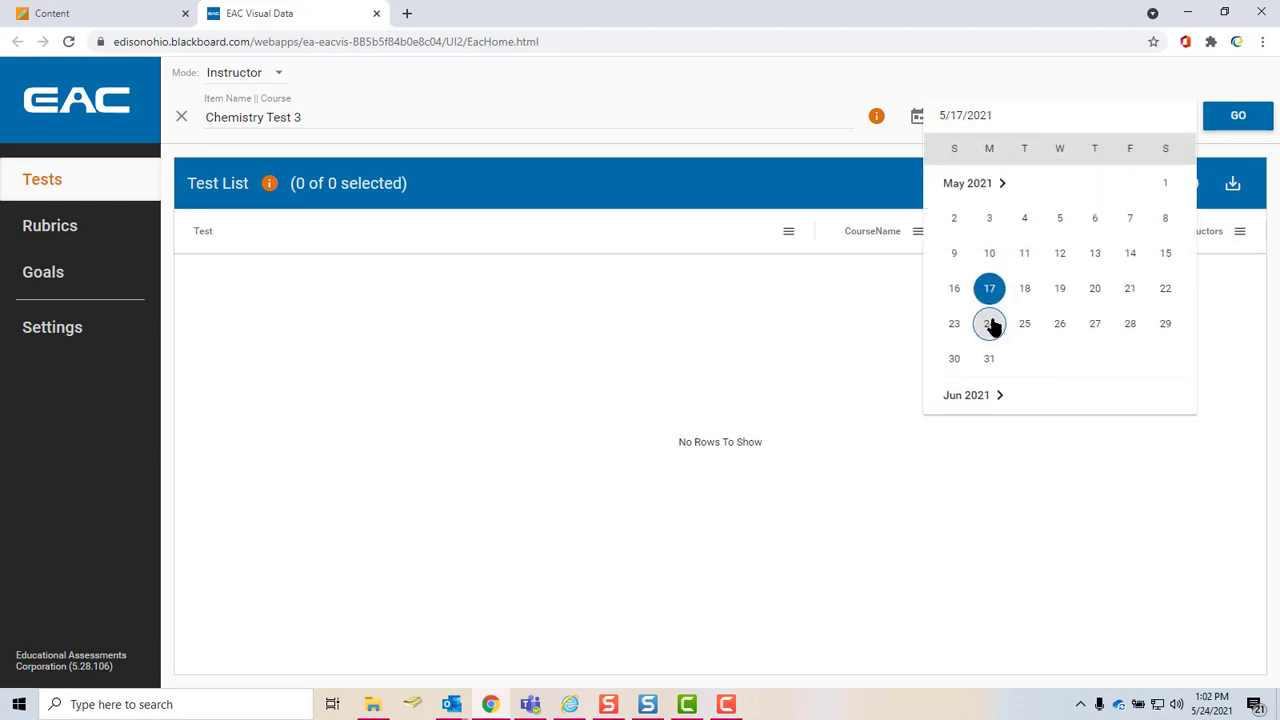
click(989, 322)
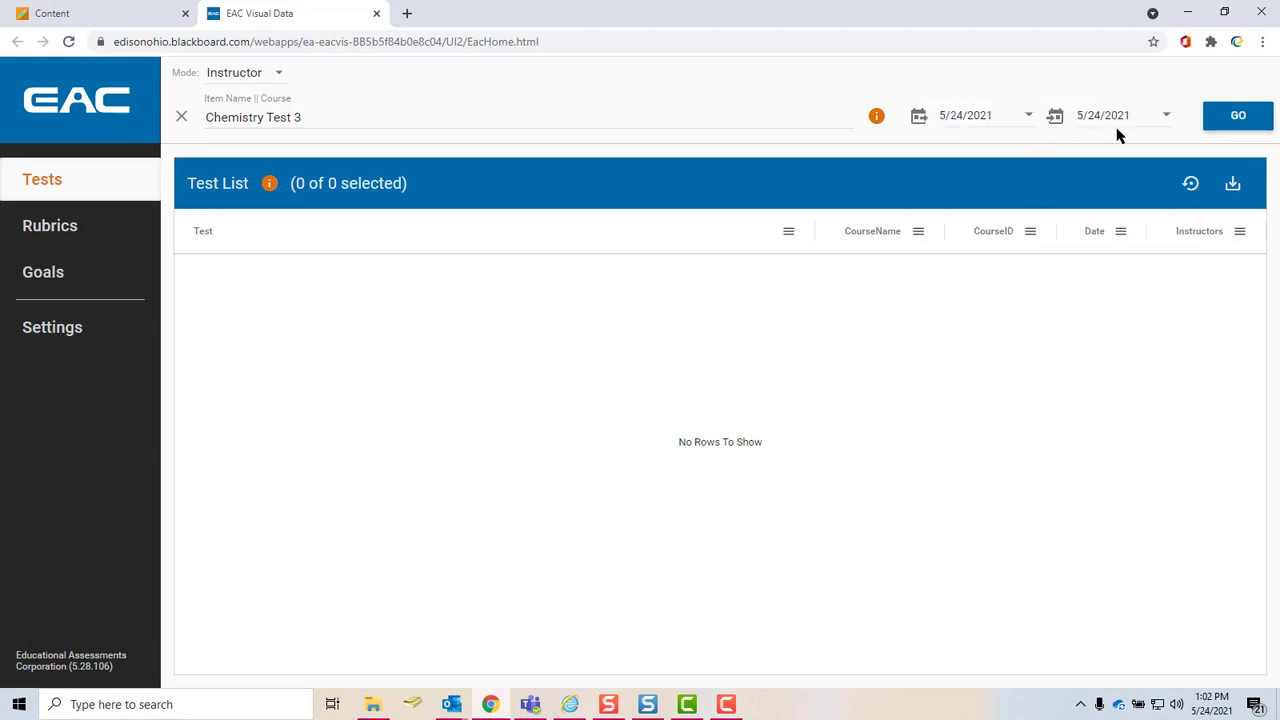
click(1028, 117)
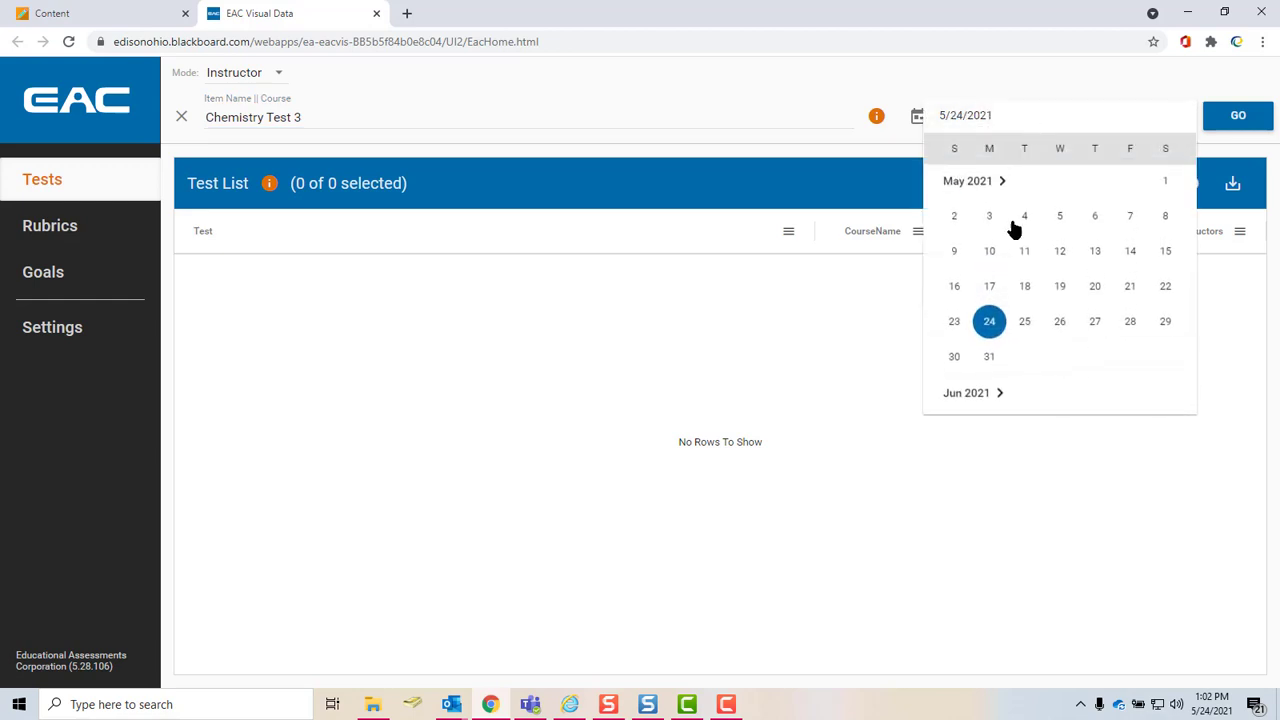
click(989, 220)
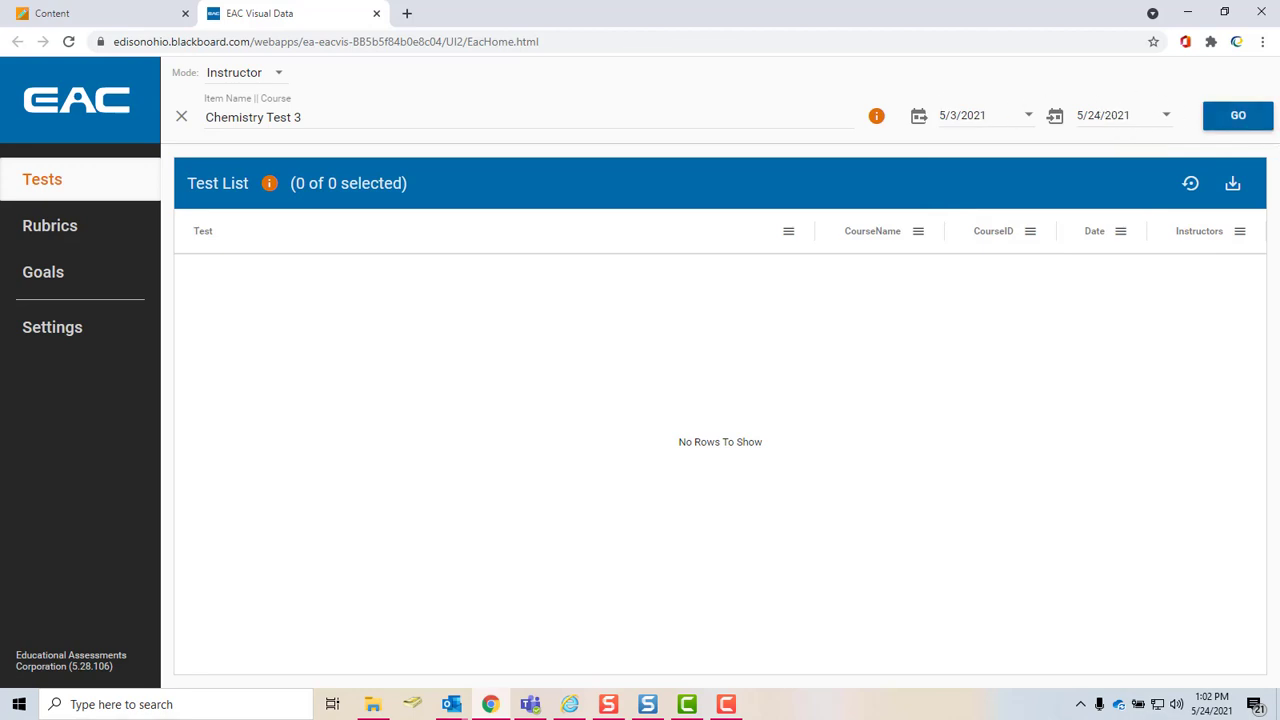
click(1241, 128)
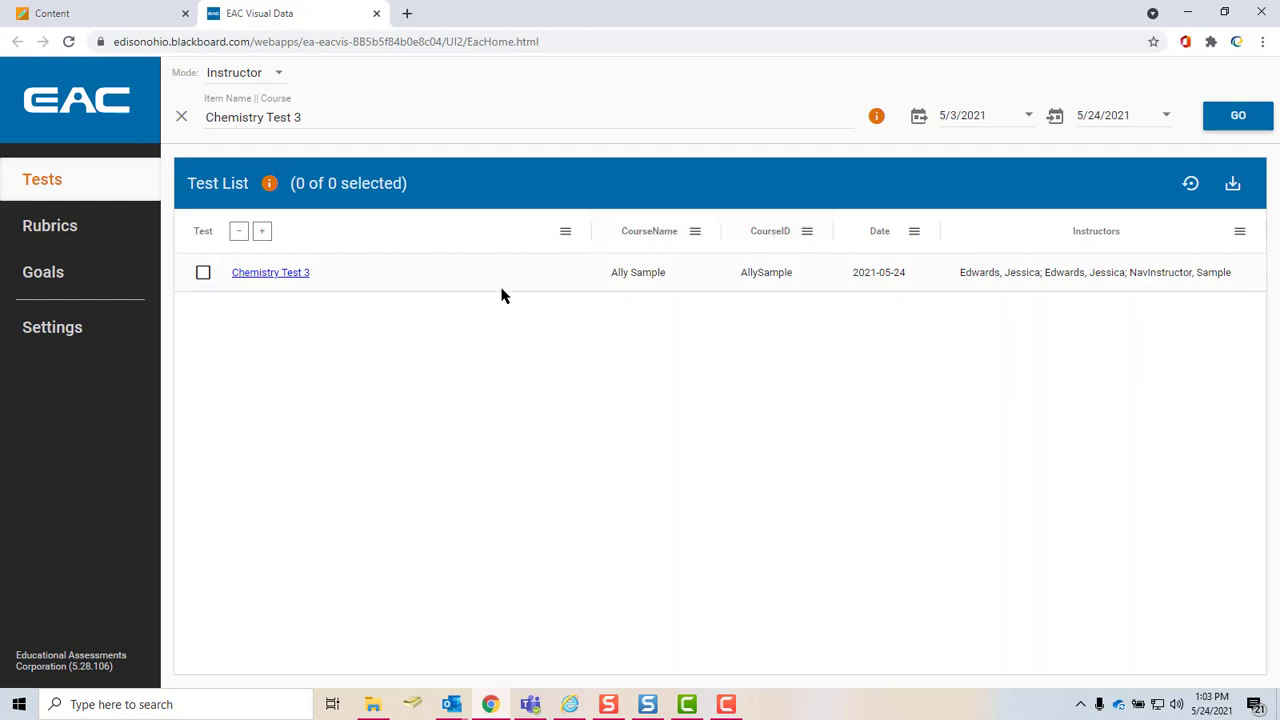
- Open the Chemistry Test 3 report and view Item Analysis, then Summary Statistics
click(290, 279)
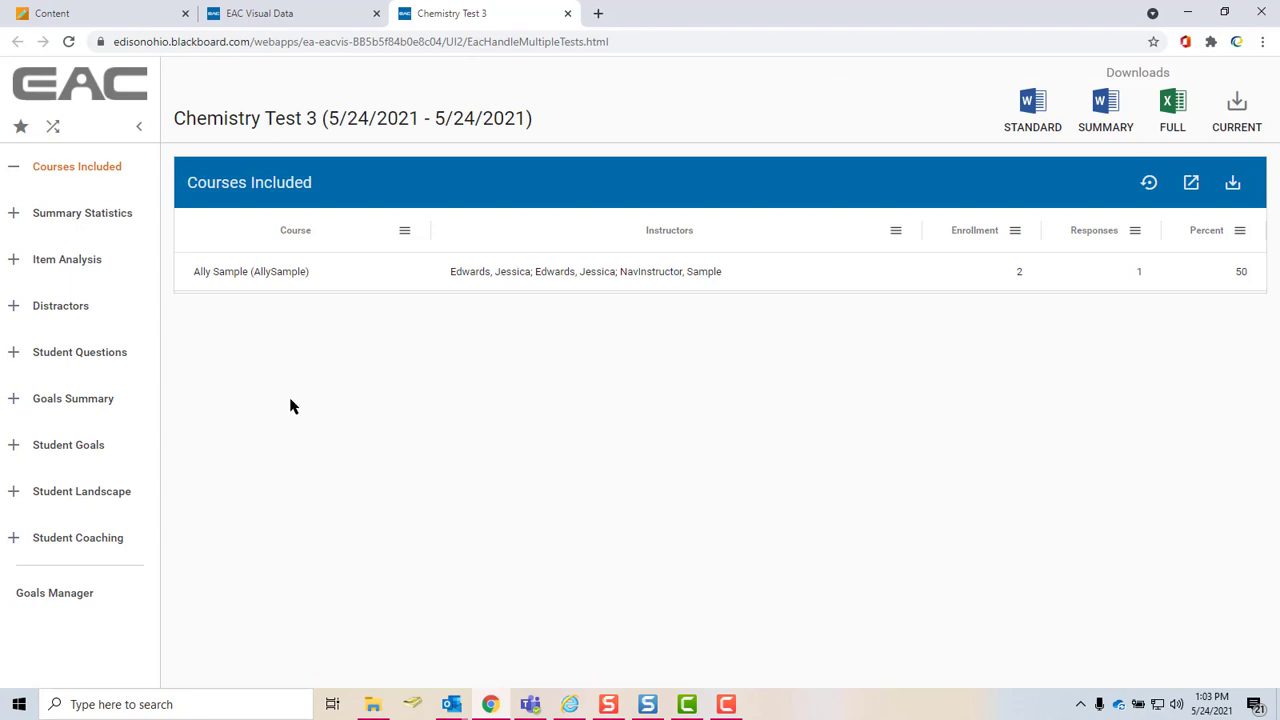
click(105, 265)
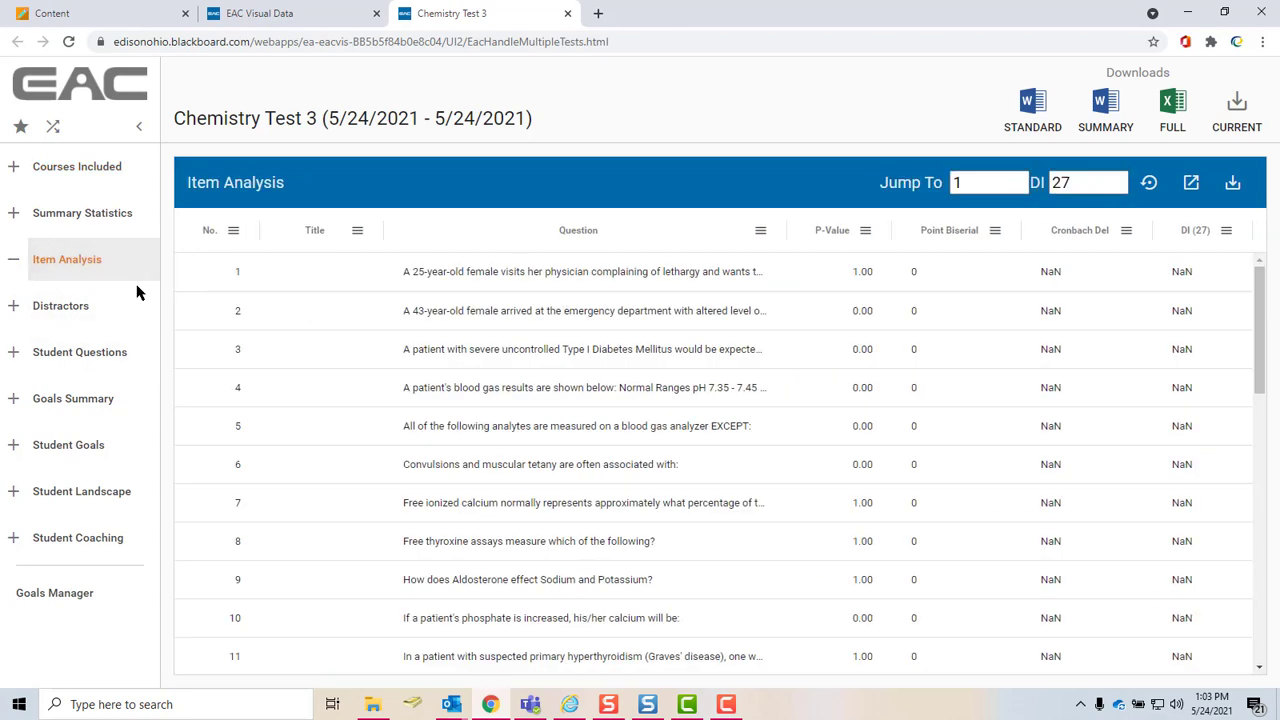
click(105, 221)
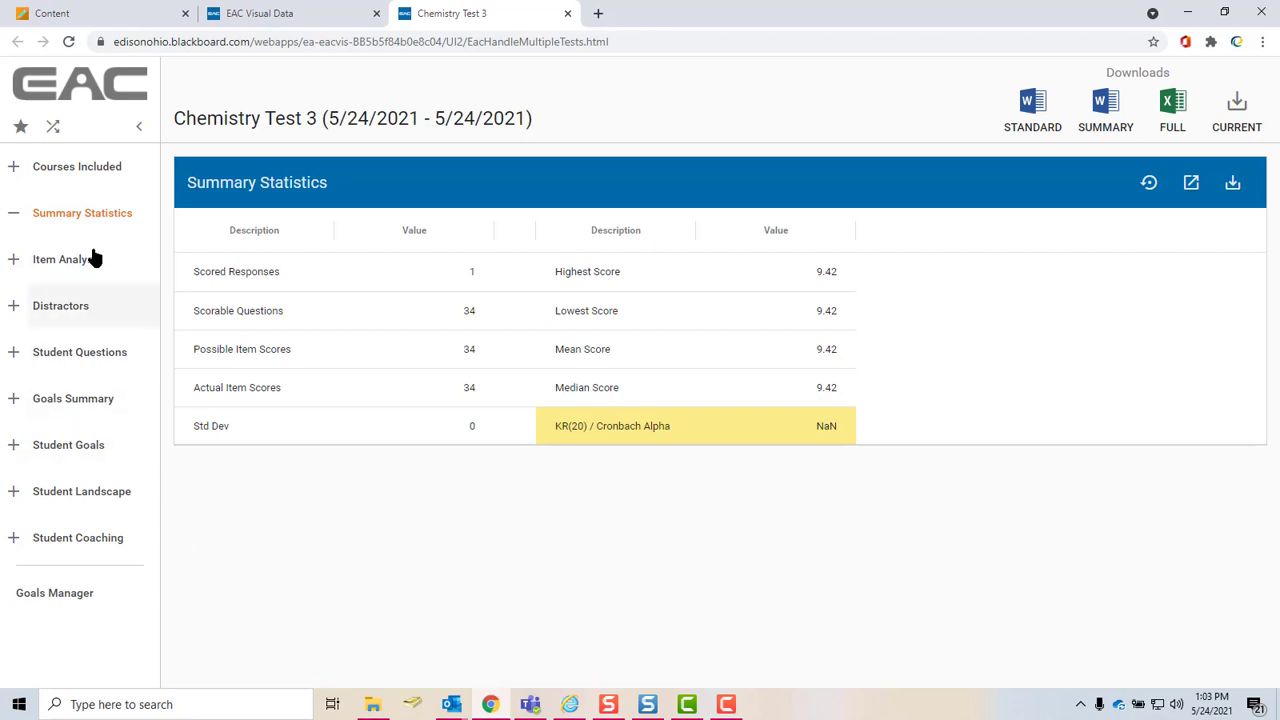
- Open the Goal Selector, browse the Nursing Program Student Learning Outcomes goals, then collapse Nursing Program
click(84, 609)
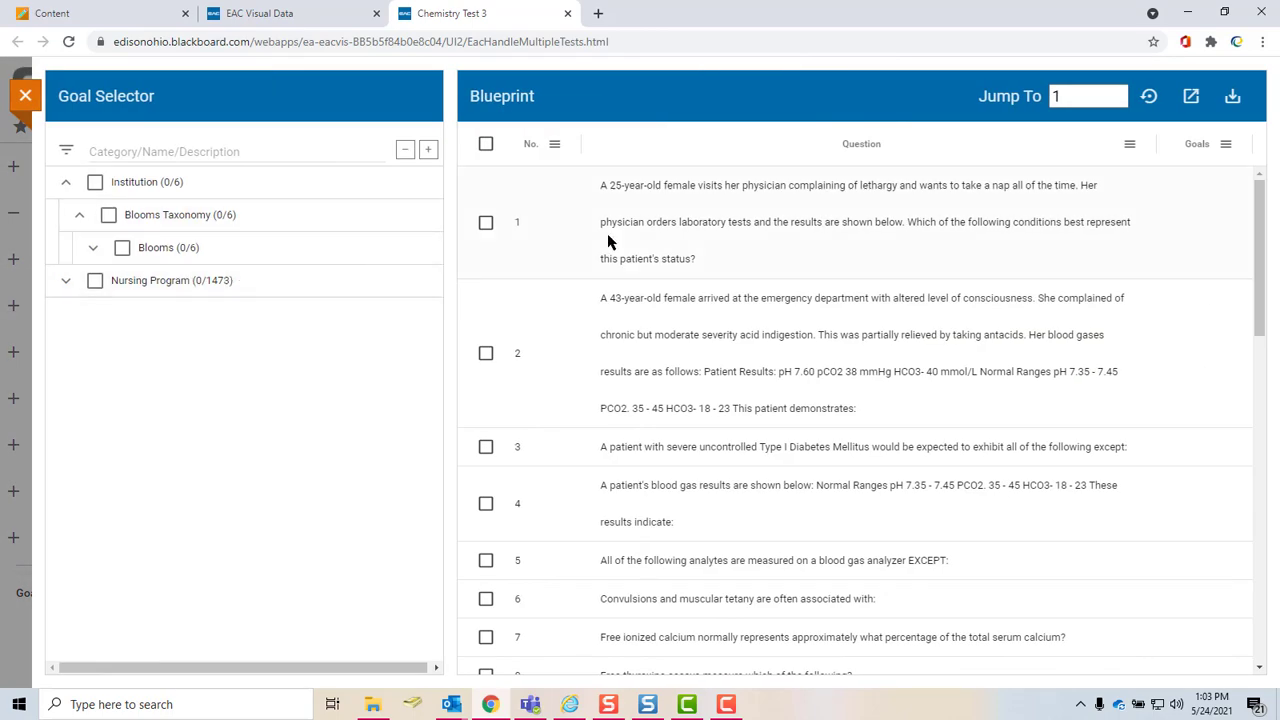
click(65, 283)
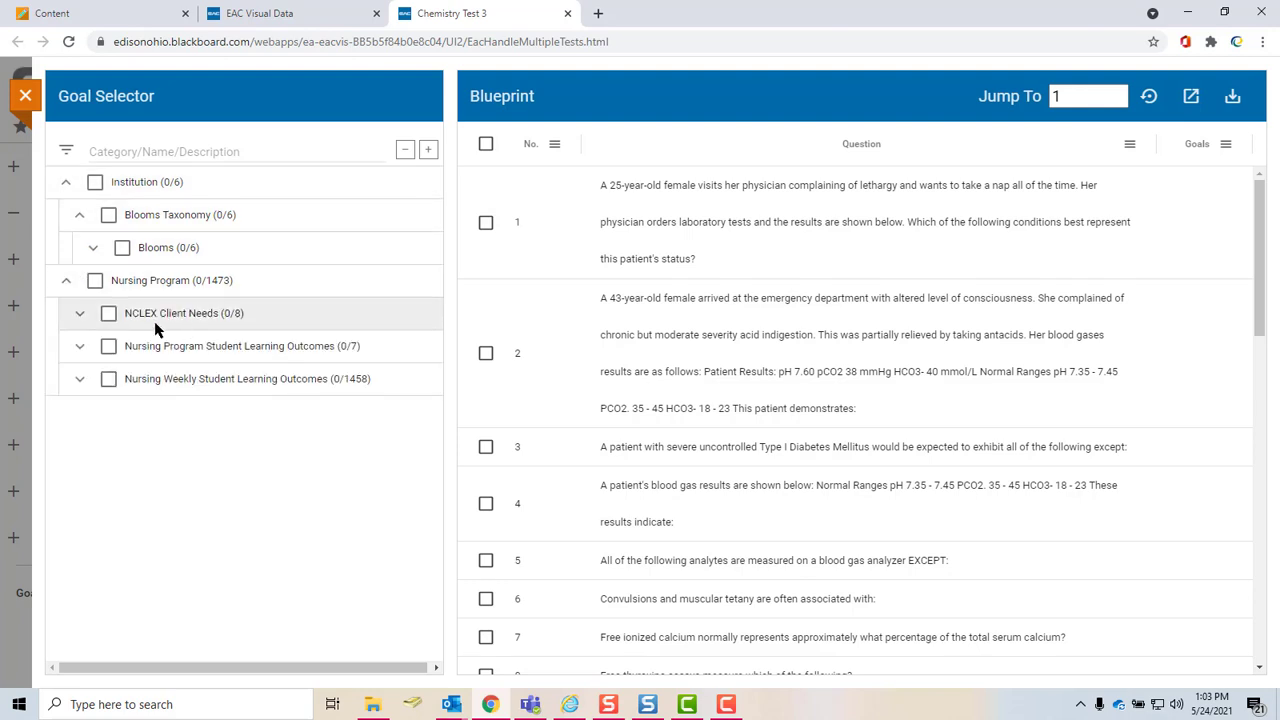
click(82, 349)
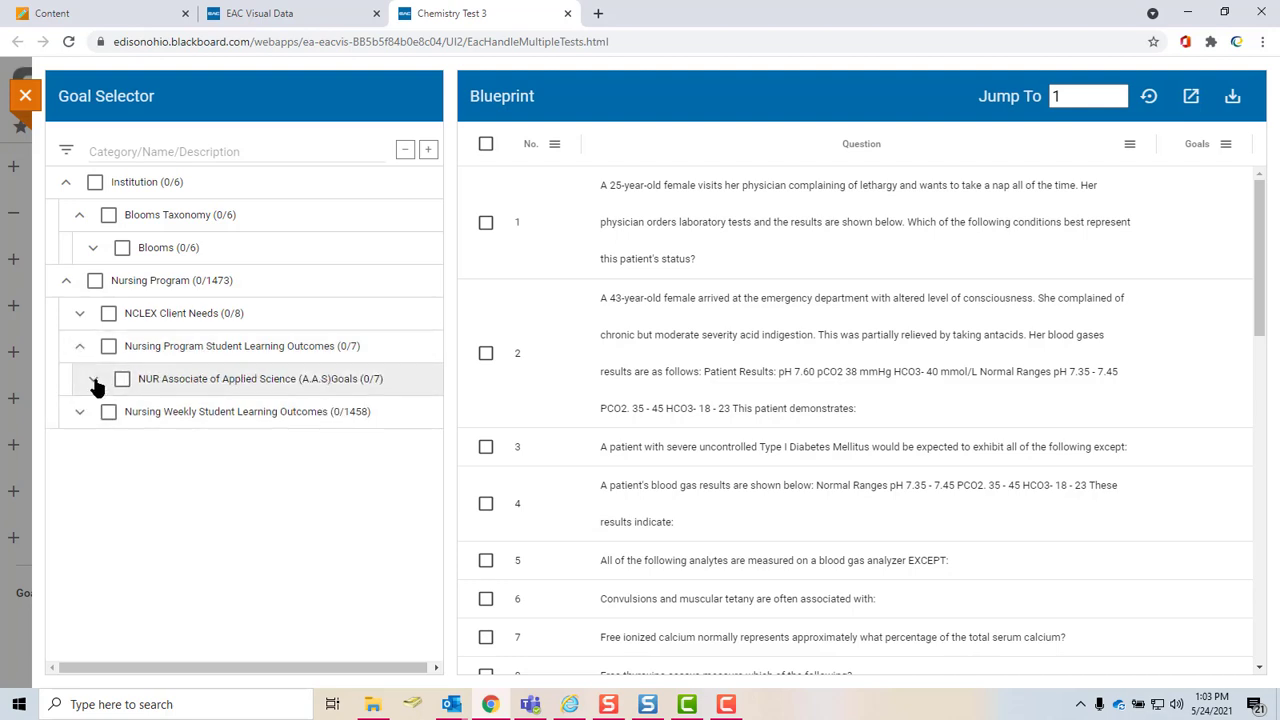
click(94, 381)
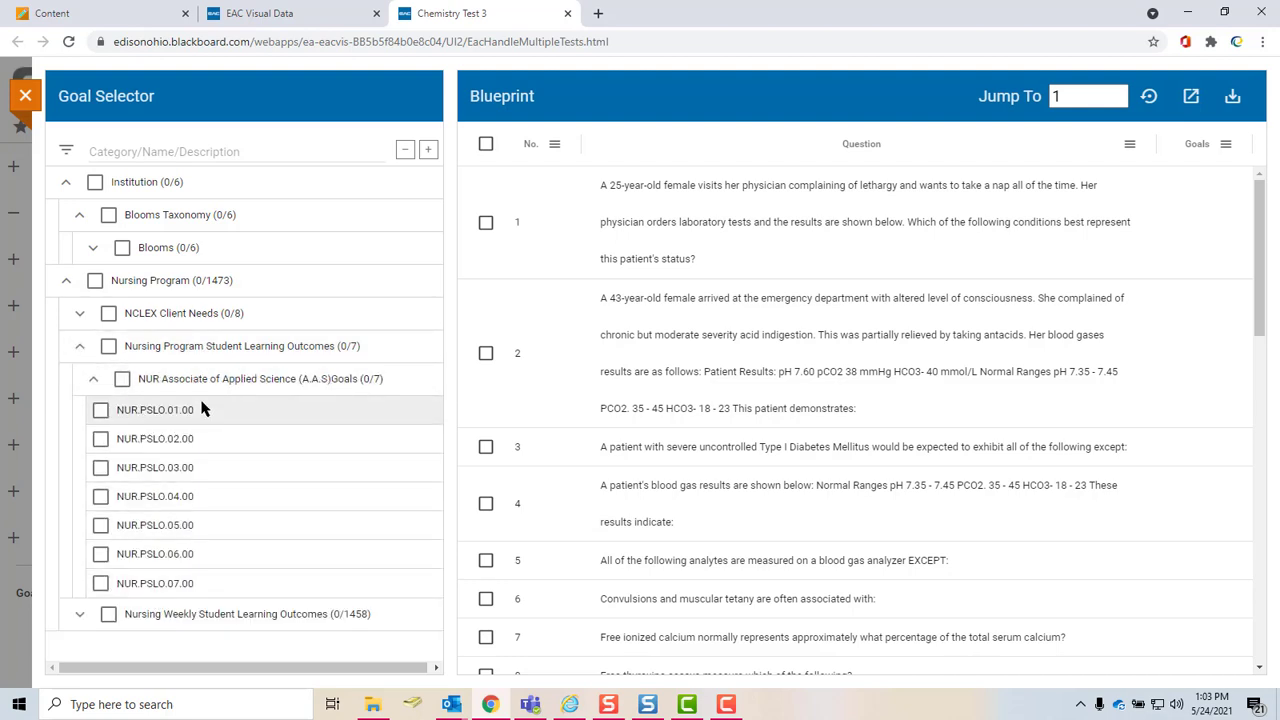
mouse_move(181, 418)
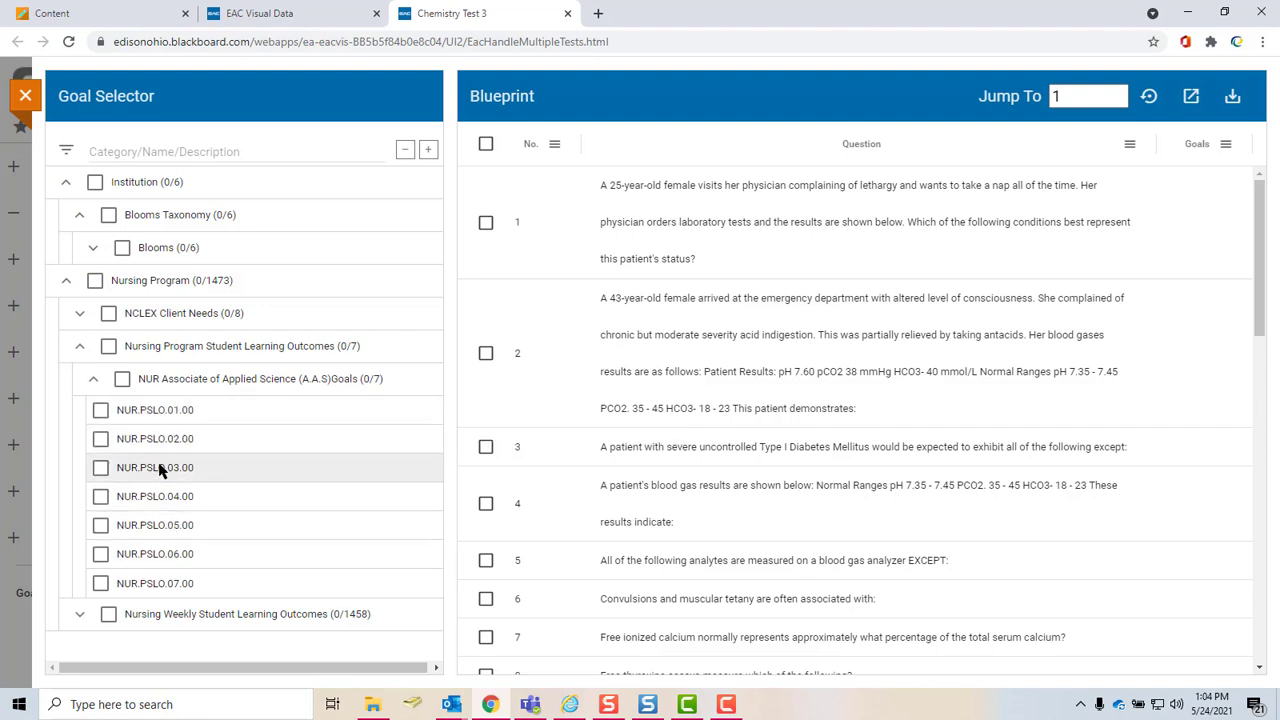
click(66, 280)
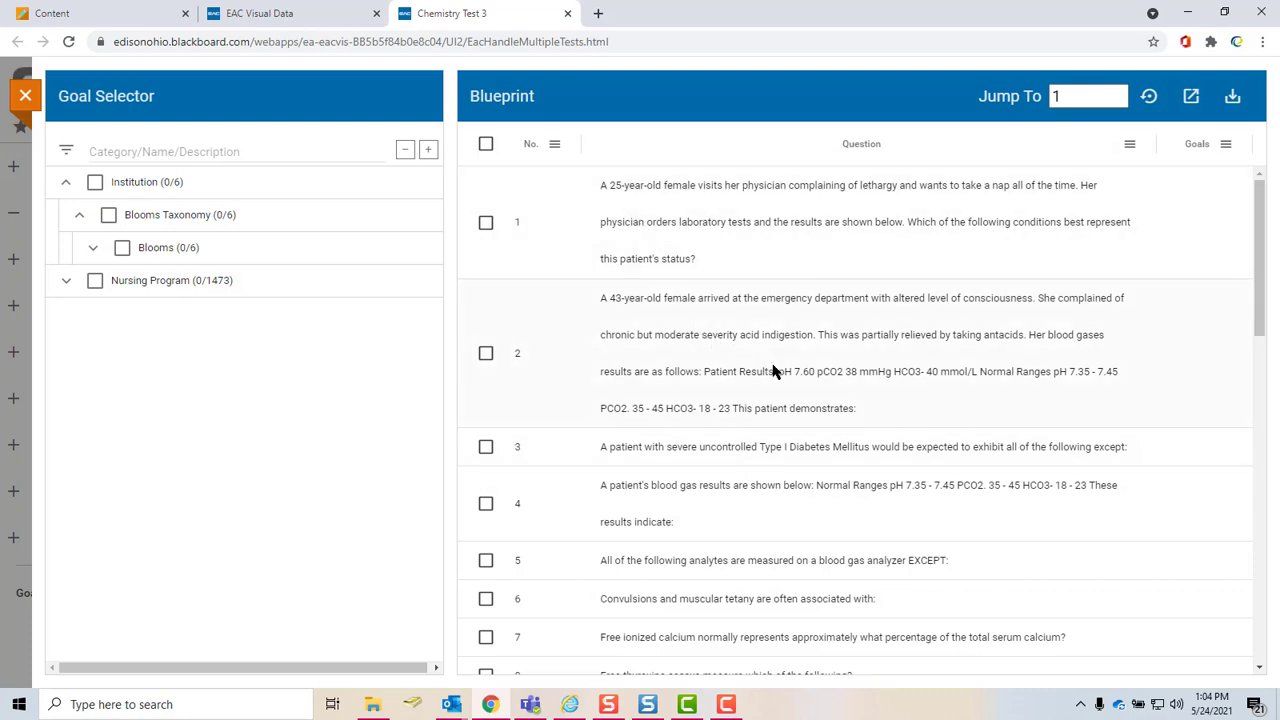
- Select question 1 in the Blueprint and tick Blooms goal ESC.BLM.01.00
scroll(896, 398, down, 4)
scroll(896, 398, down, 6)
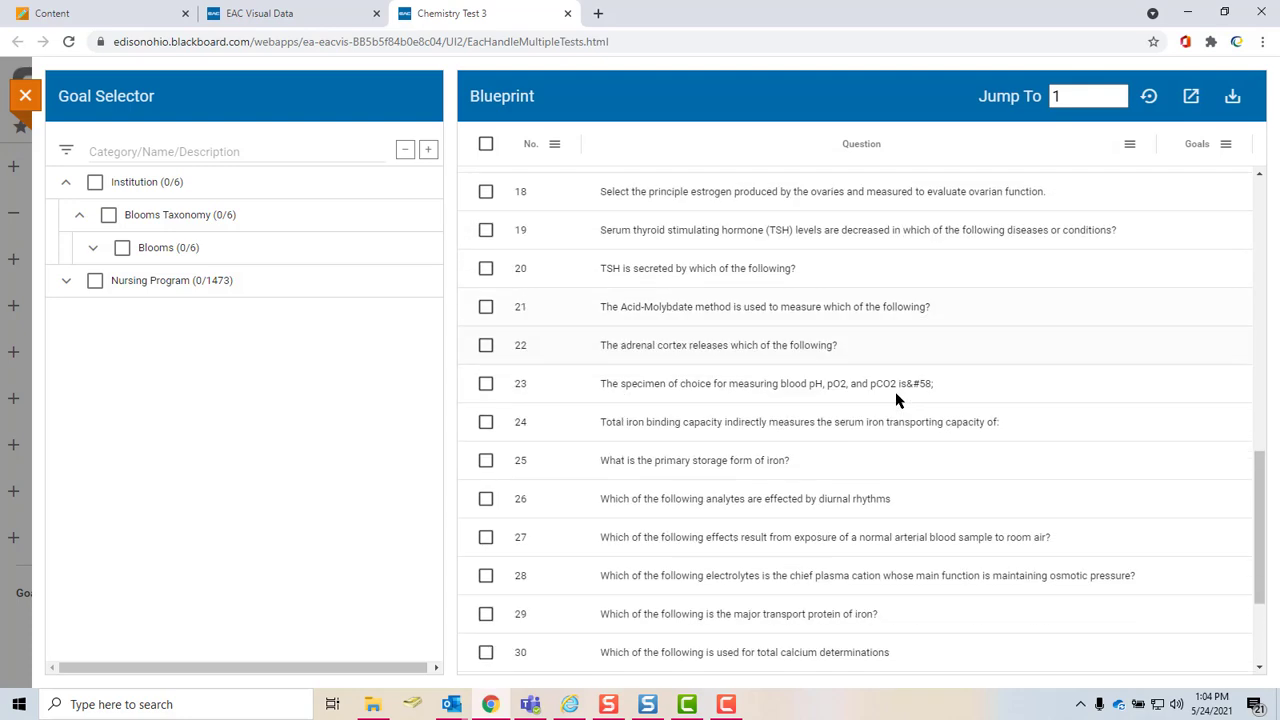
scroll(896, 398, up, 10)
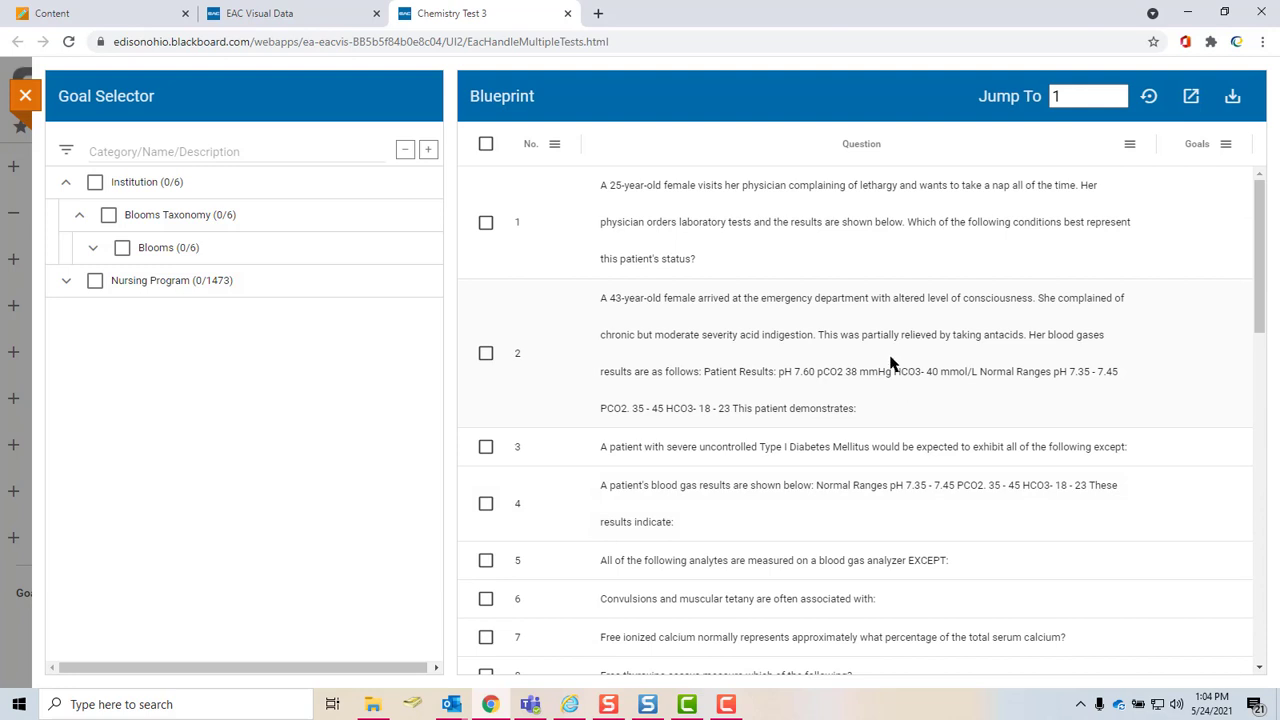
click(486, 223)
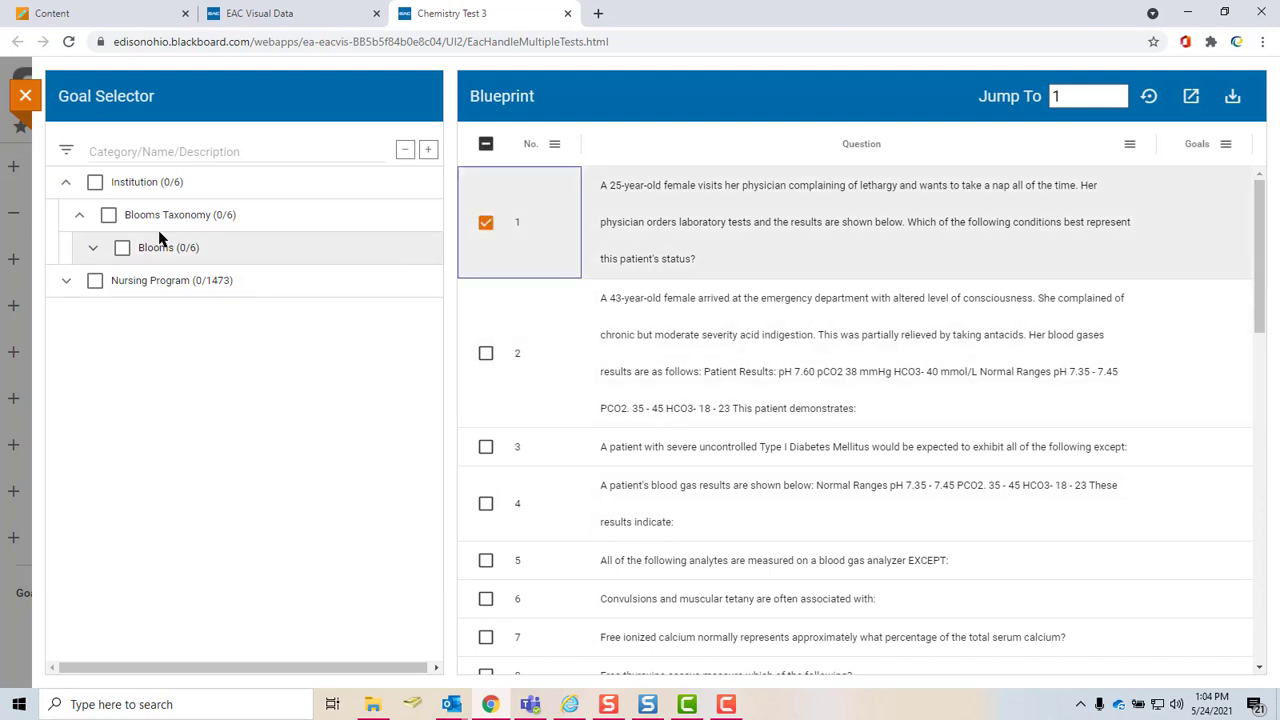
click(79, 216)
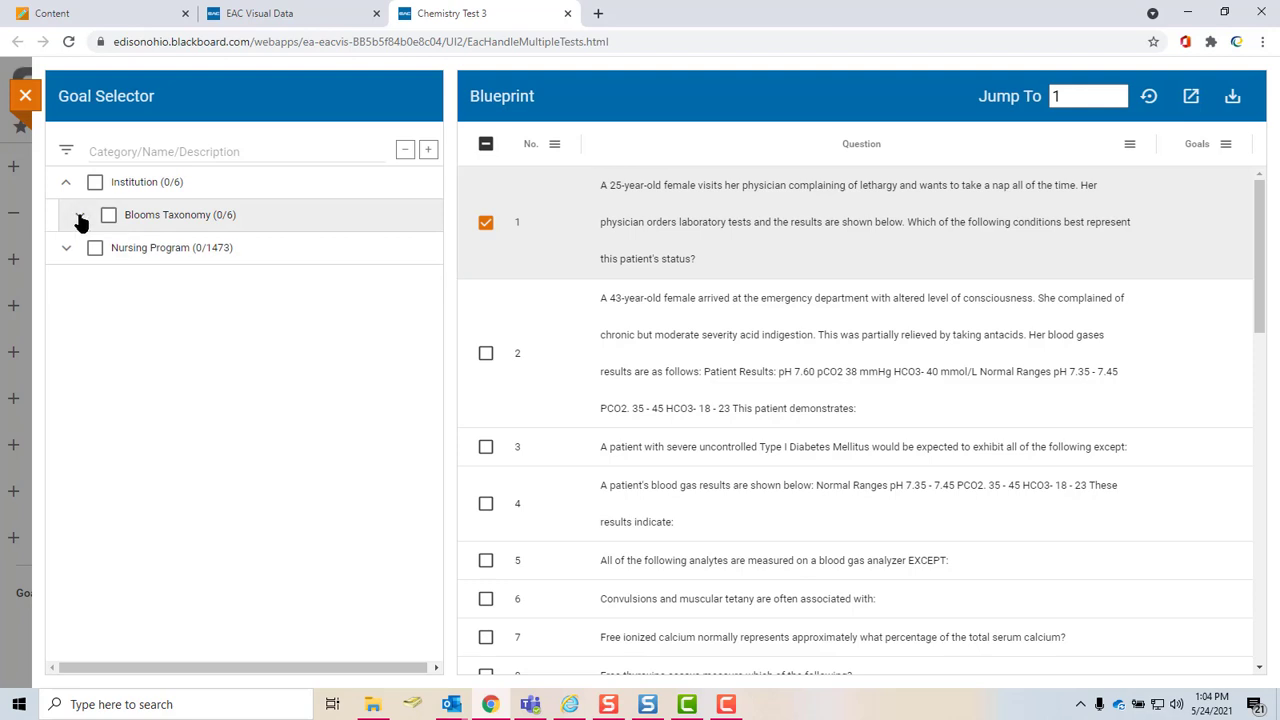
click(79, 216)
click(93, 250)
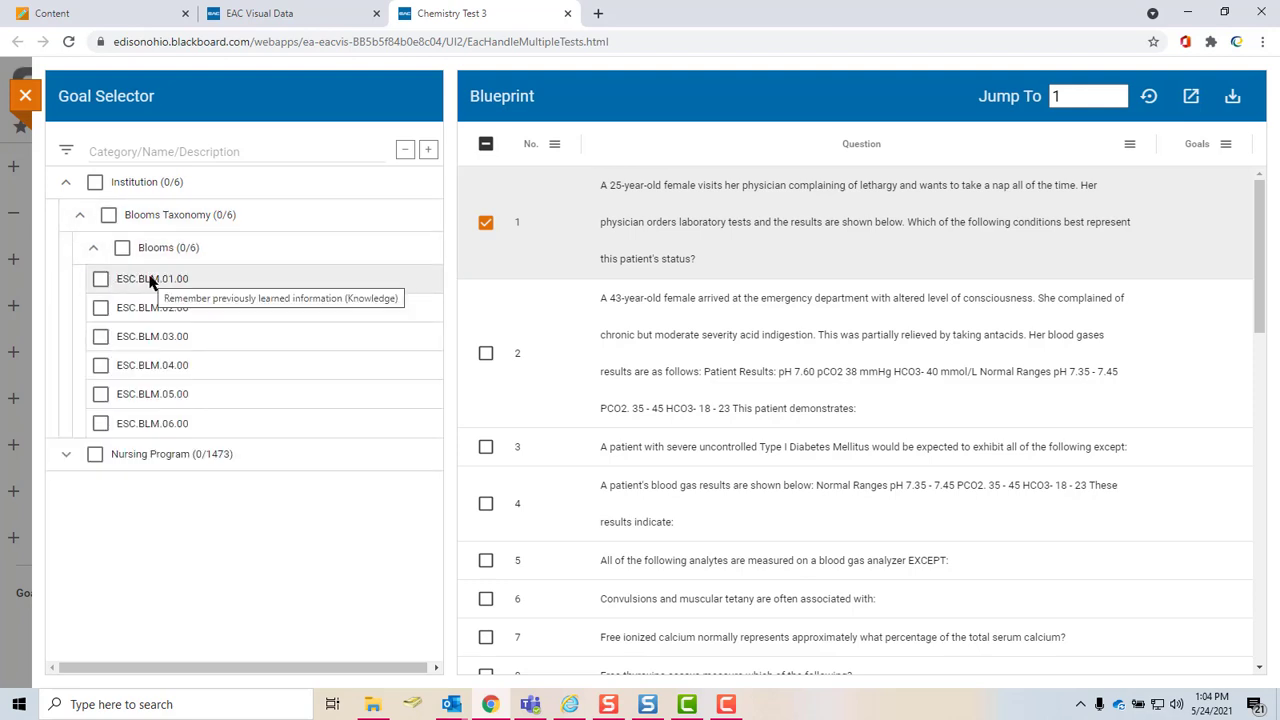
click(100, 279)
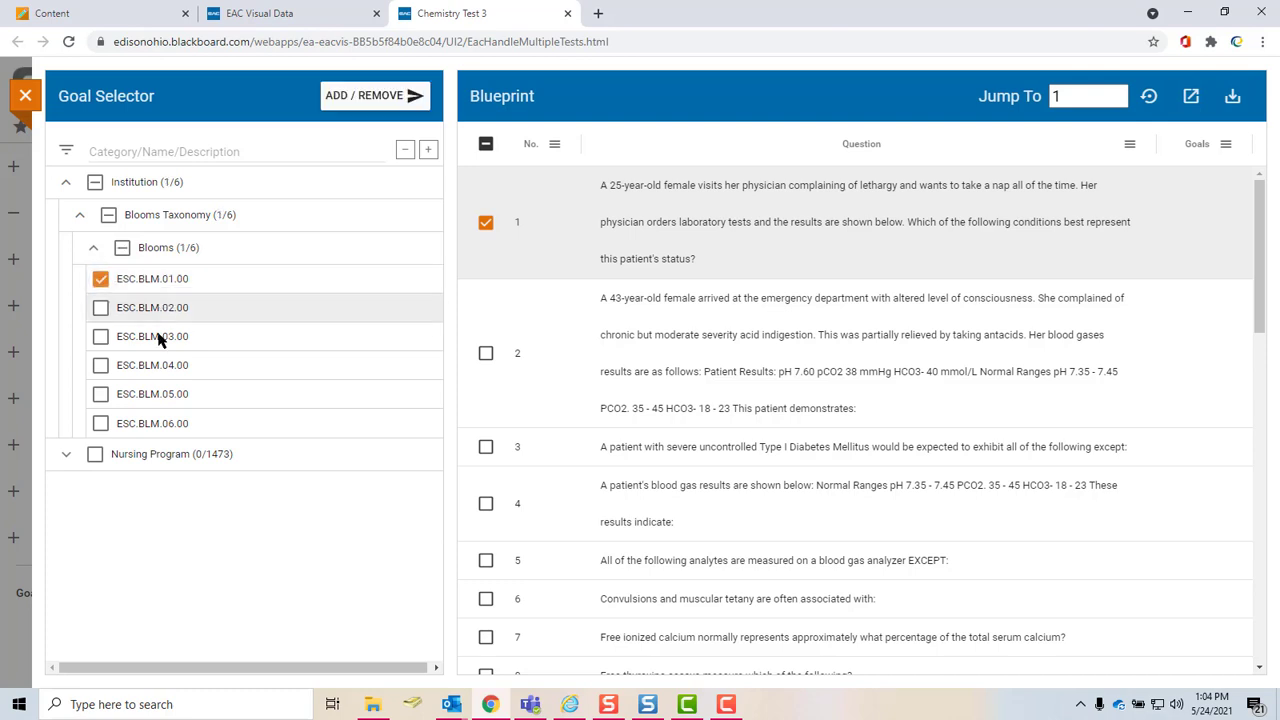
- Tick NCLEX Client Needs goal NUR.NCLEX.01.00 for question 1
click(66, 458)
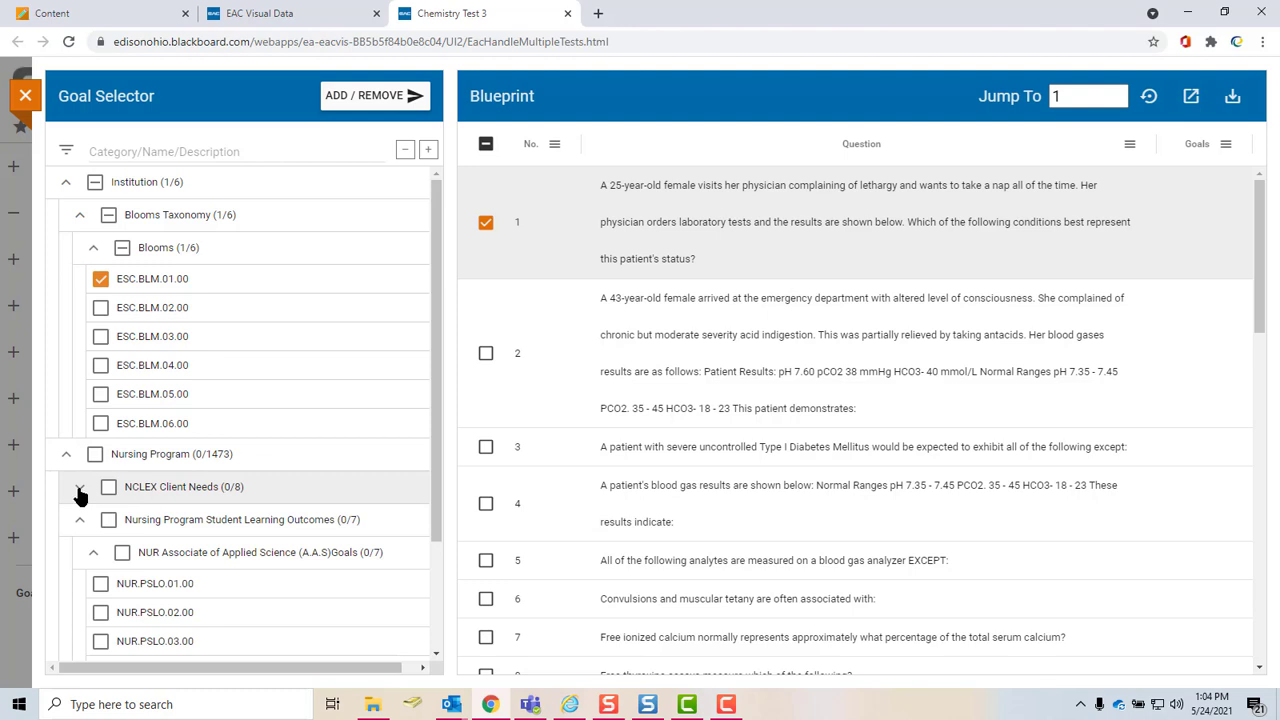
click(80, 491)
click(93, 519)
click(100, 552)
scroll(297, 537, down, 3)
scroll(297, 537, up, 2)
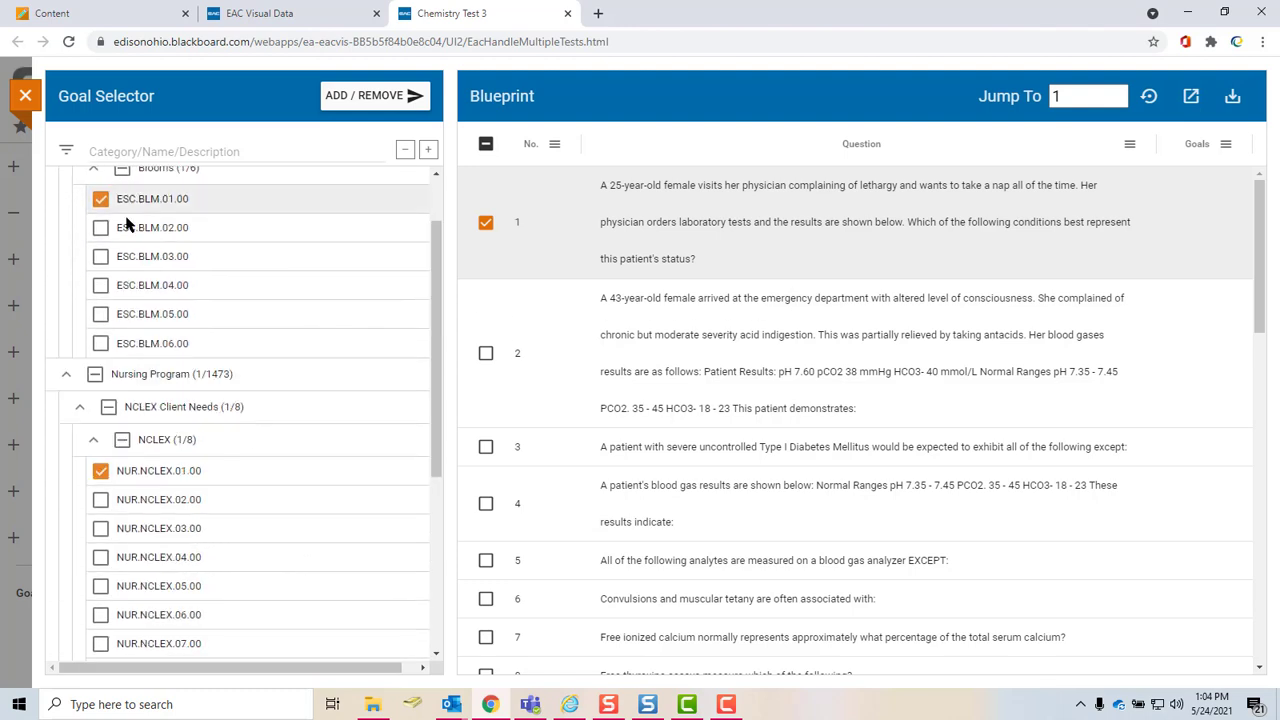
scroll(249, 463, down, 2)
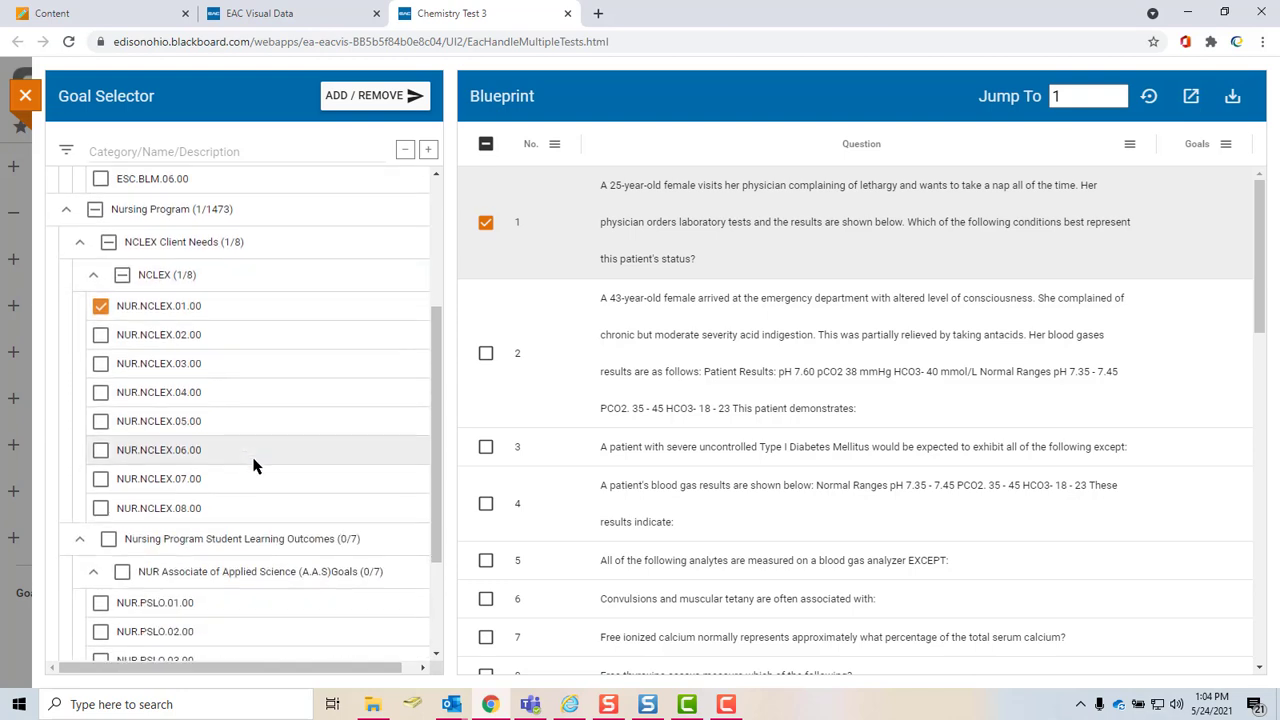
scroll(240, 468, down, 1)
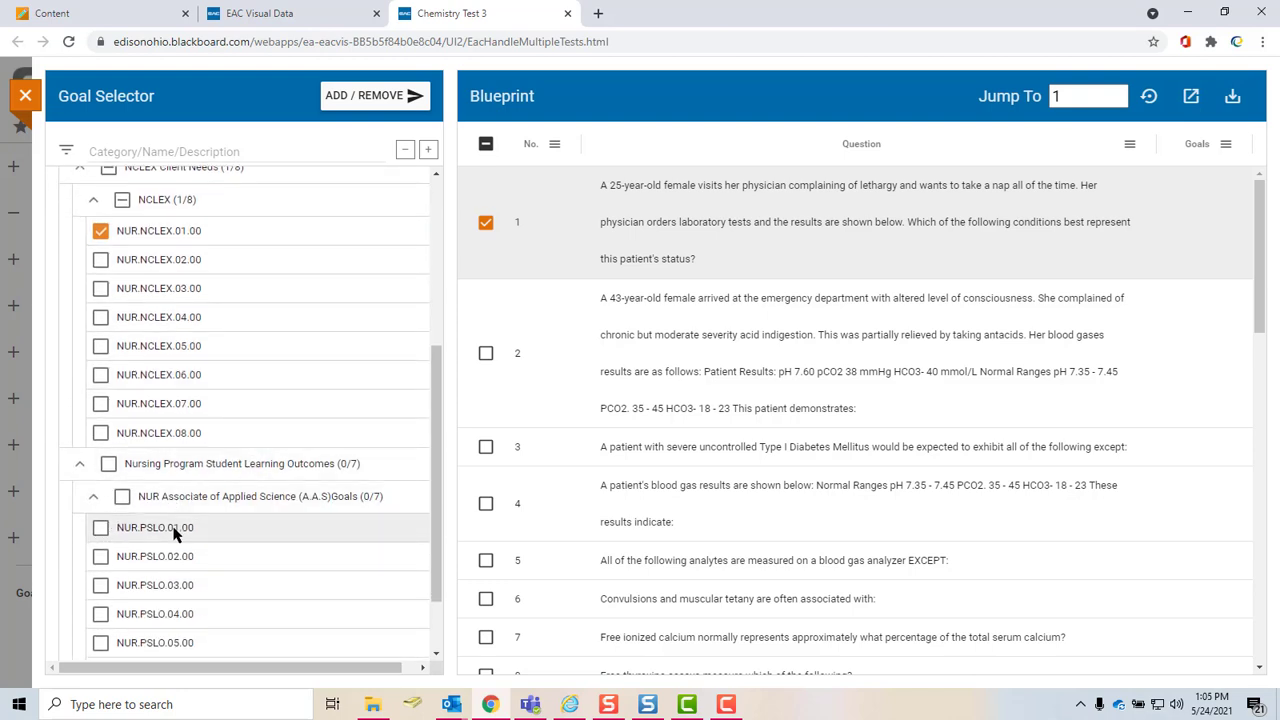
- Tick Nursing 135 goal NUR.135.WSLO.ABD.01.02 and apply the three goals with ADD / REMOVE
click(93, 496)
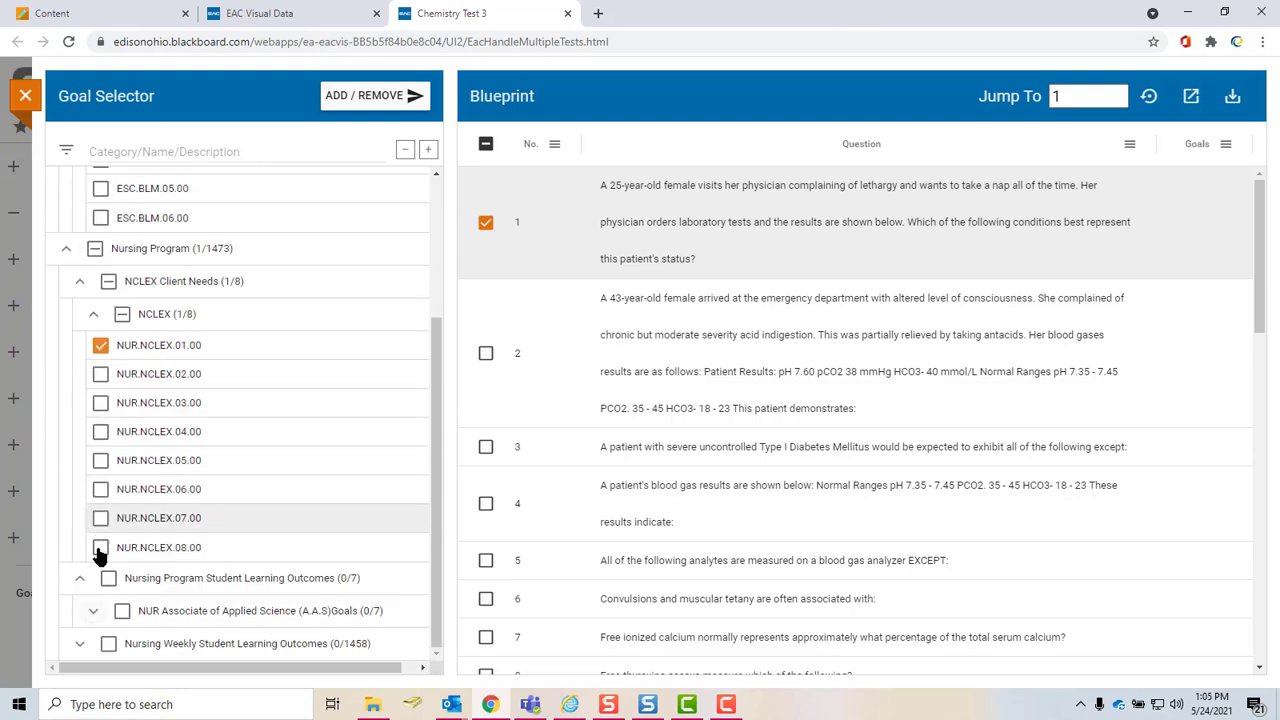
click(79, 646)
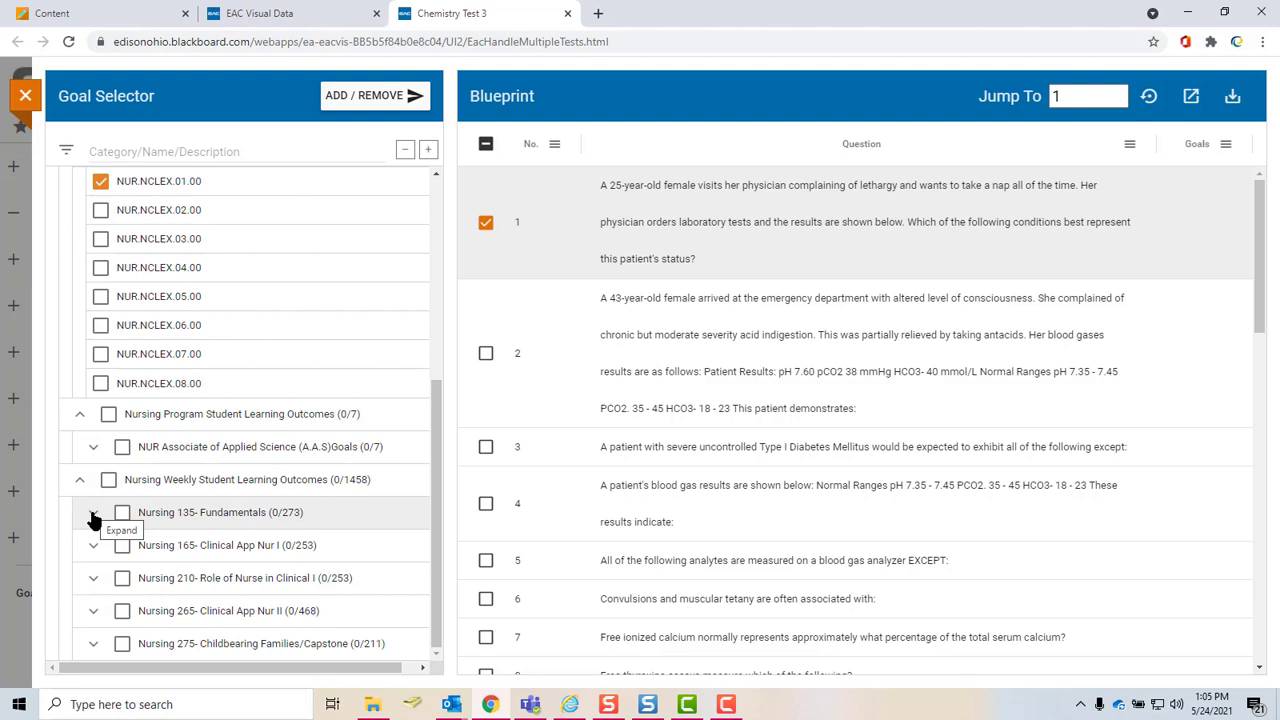
click(93, 516)
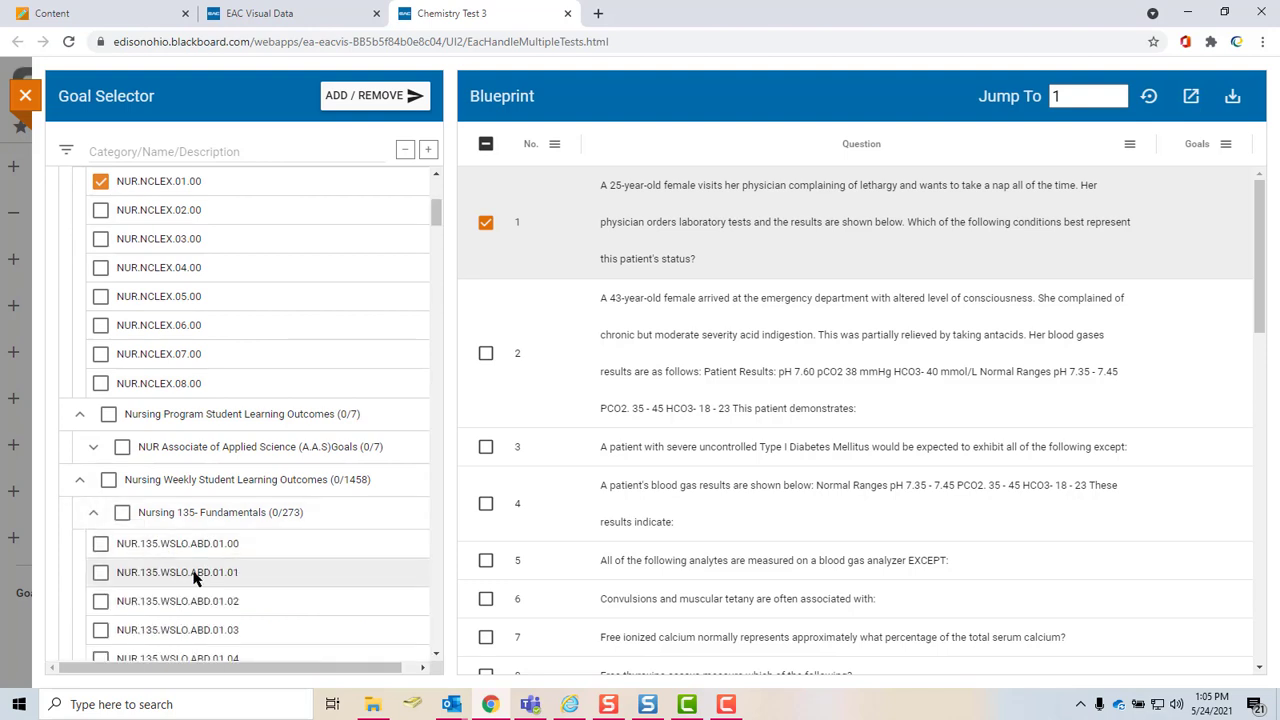
click(101, 602)
scroll(369, 455, up, 3)
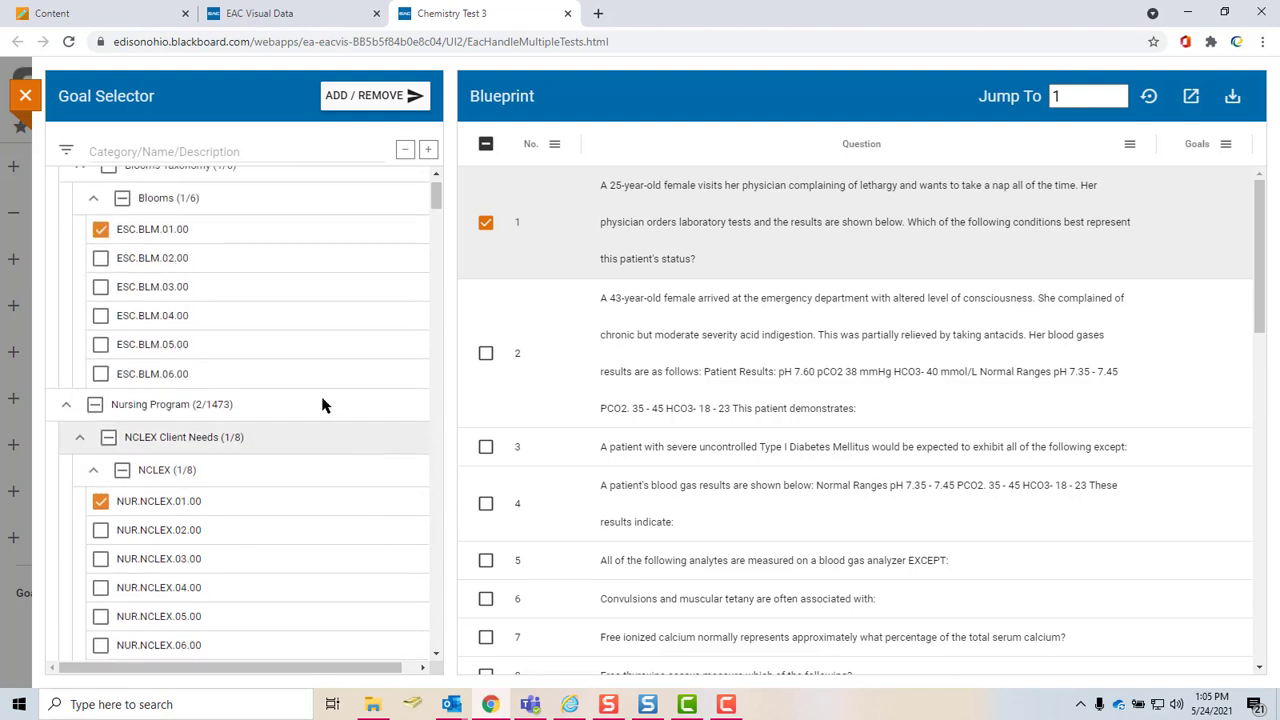
scroll(200, 254, down, 5)
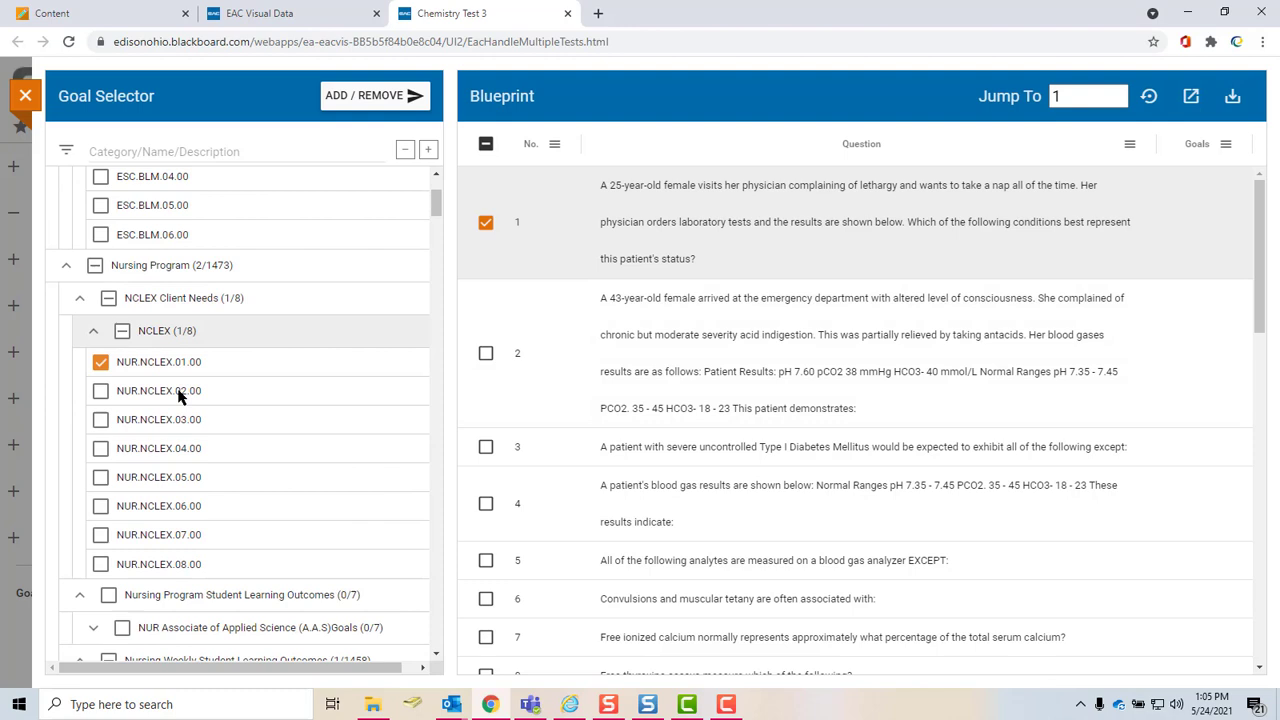
click(363, 100)
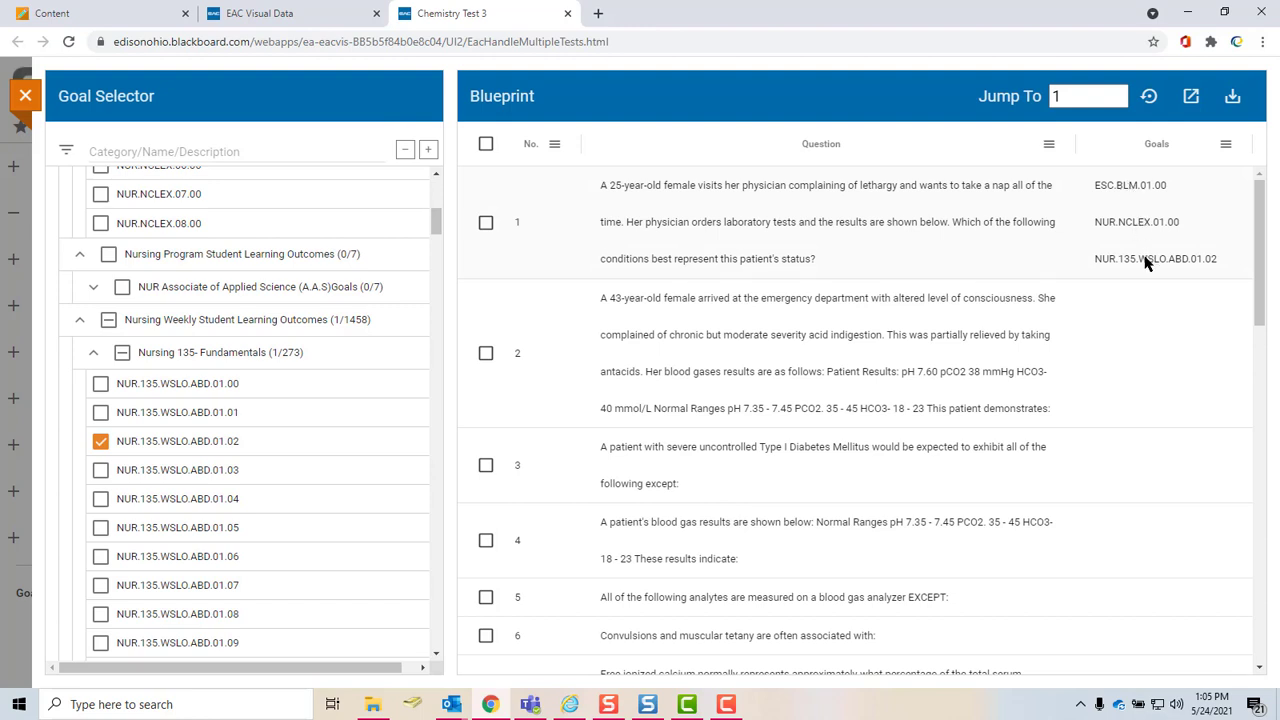
- Select question 2, tick ESC.BLM.04.00, NUR.NCLEX.03.00 and NUR.135.WSLO.ABD.01.03, and apply them
click(486, 356)
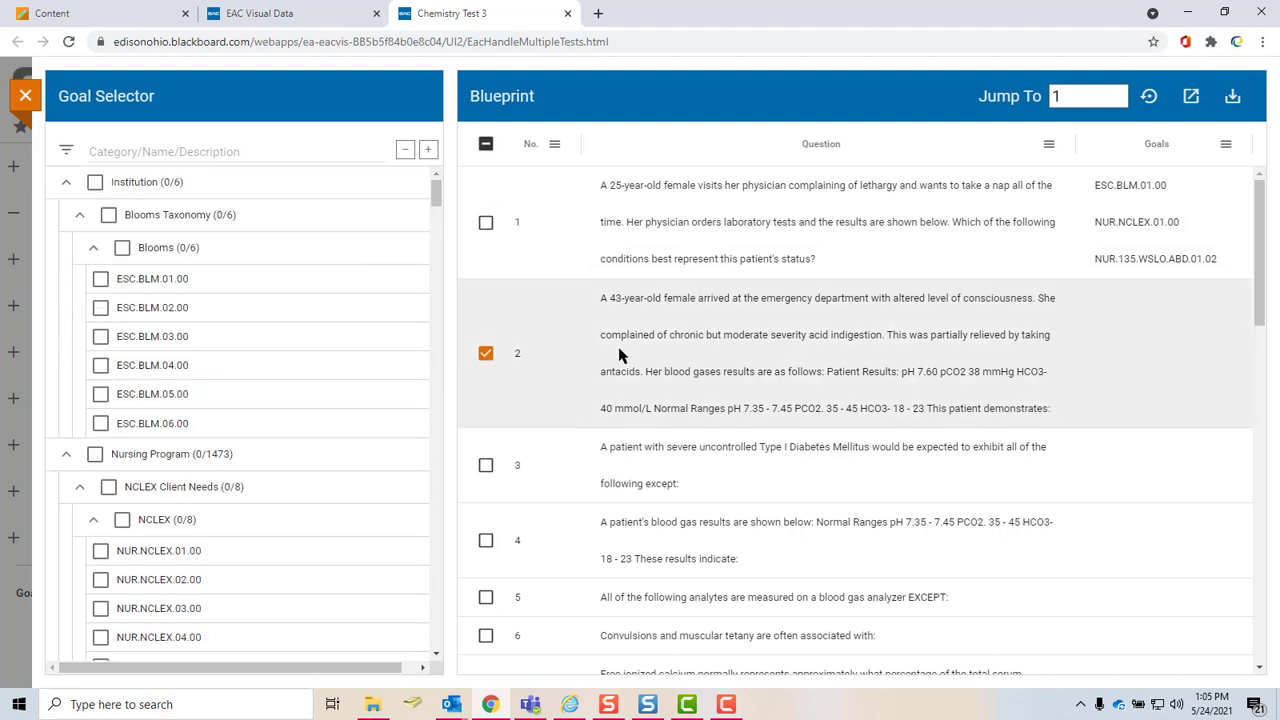
click(100, 366)
scroll(224, 404, down, 1)
scroll(224, 404, down, 1)
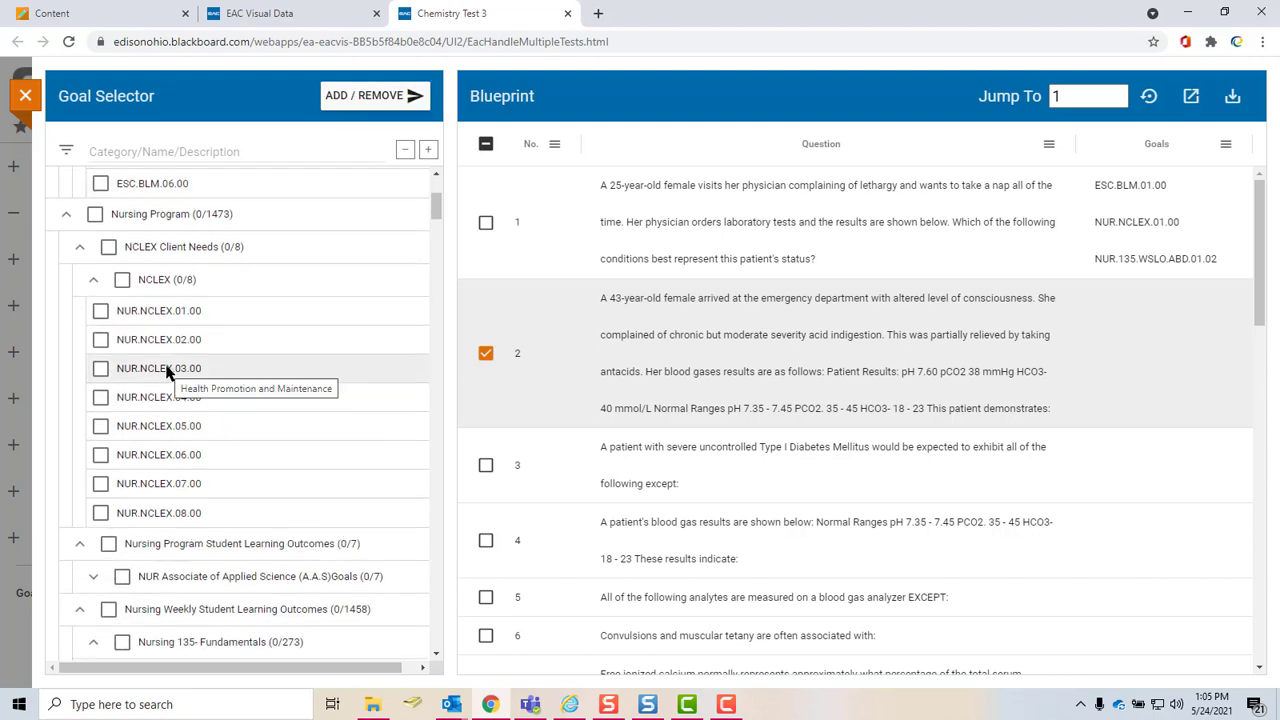
click(101, 369)
scroll(136, 575, down, 1)
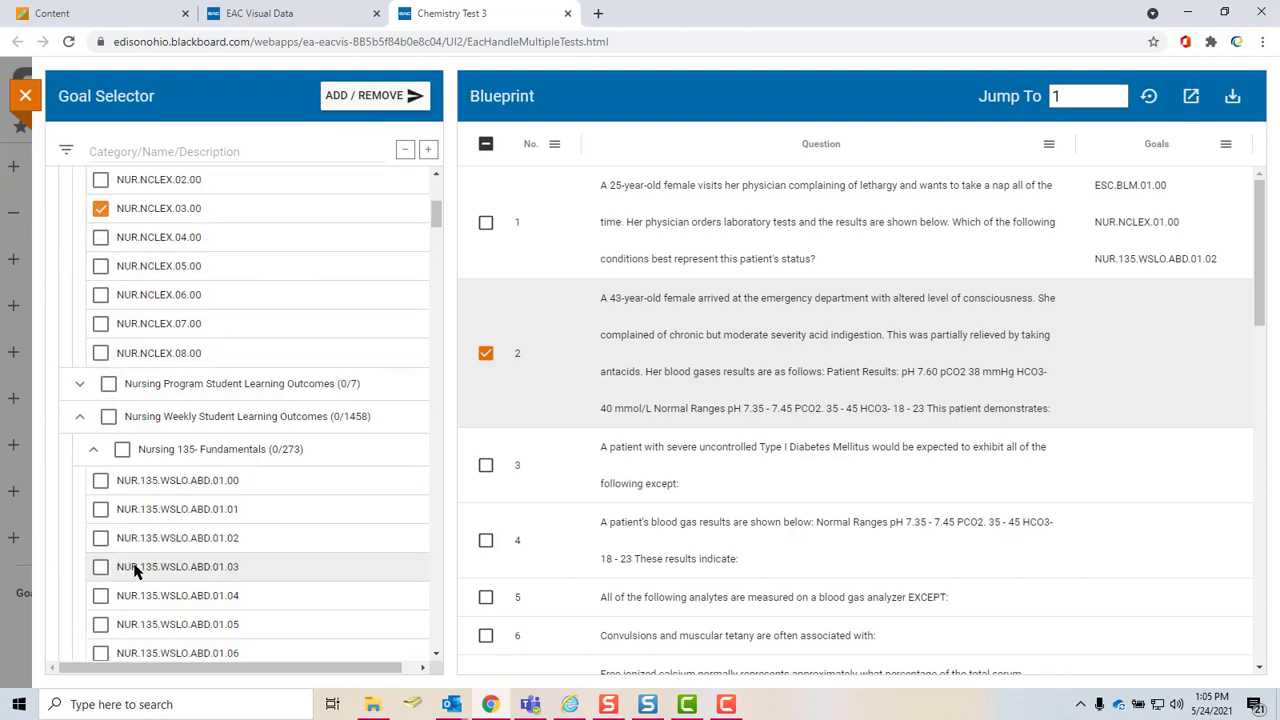
click(100, 567)
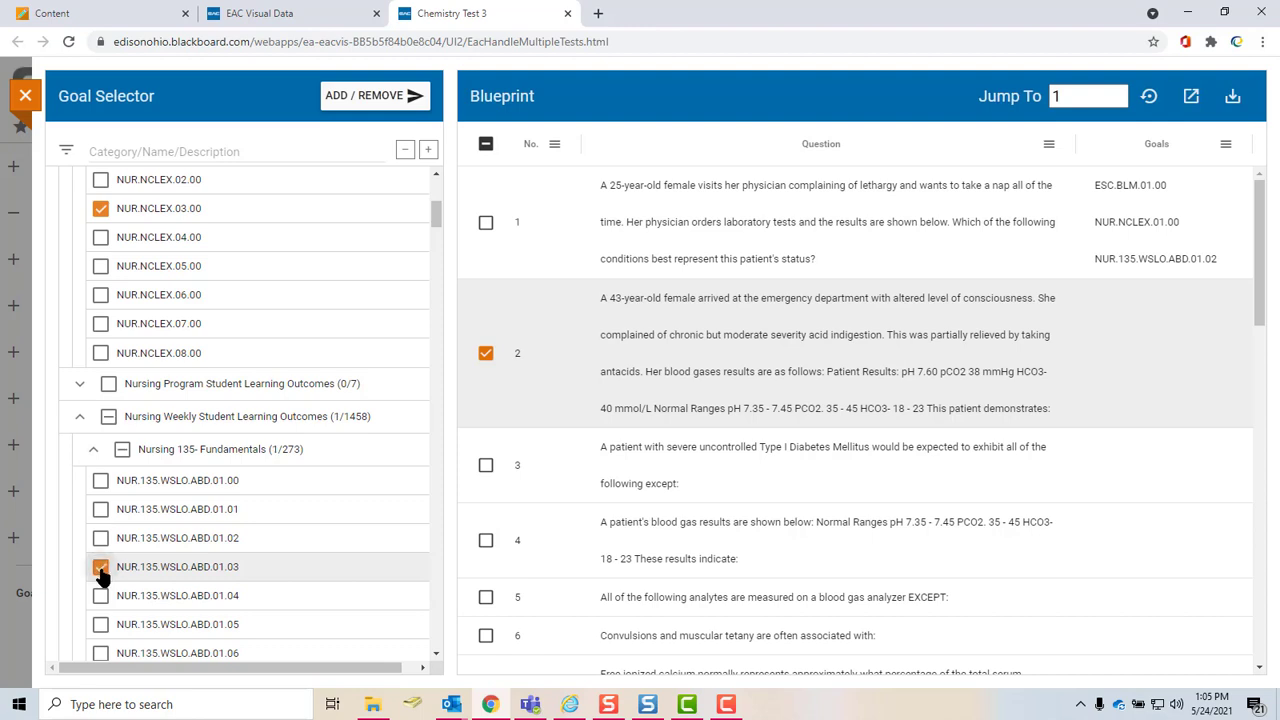
click(366, 96)
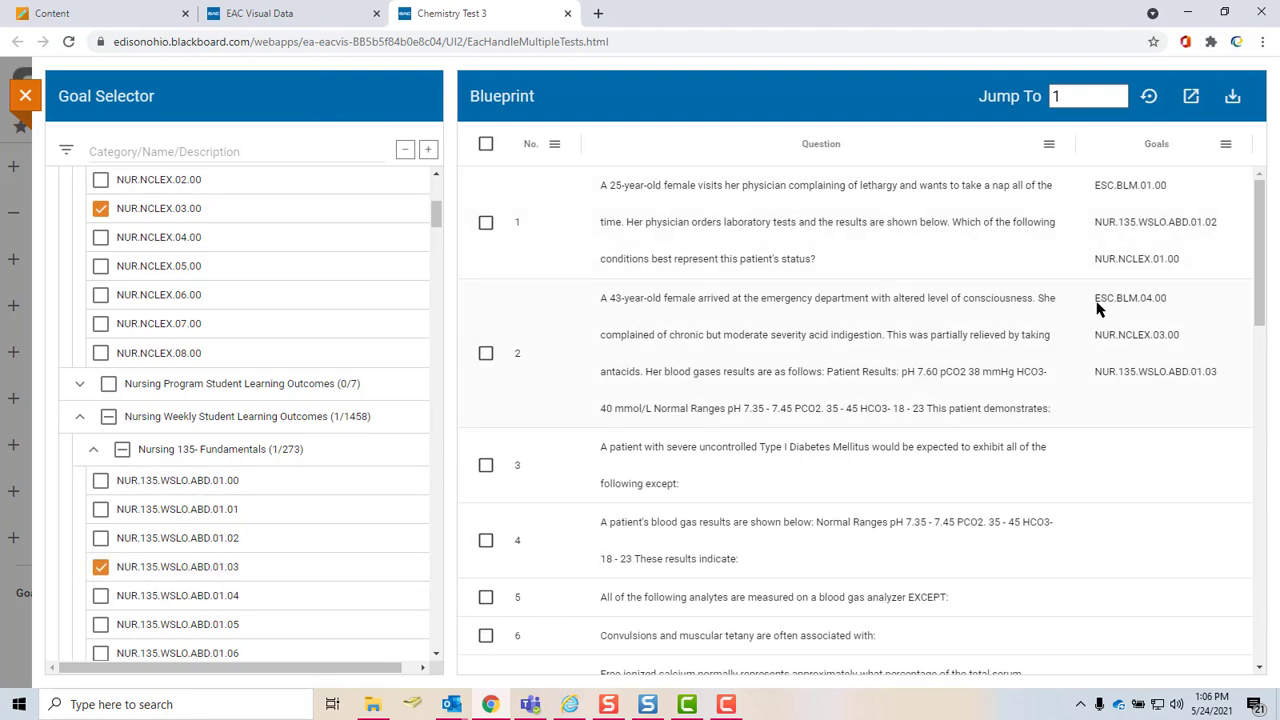
scroll(1150, 300, down, 5)
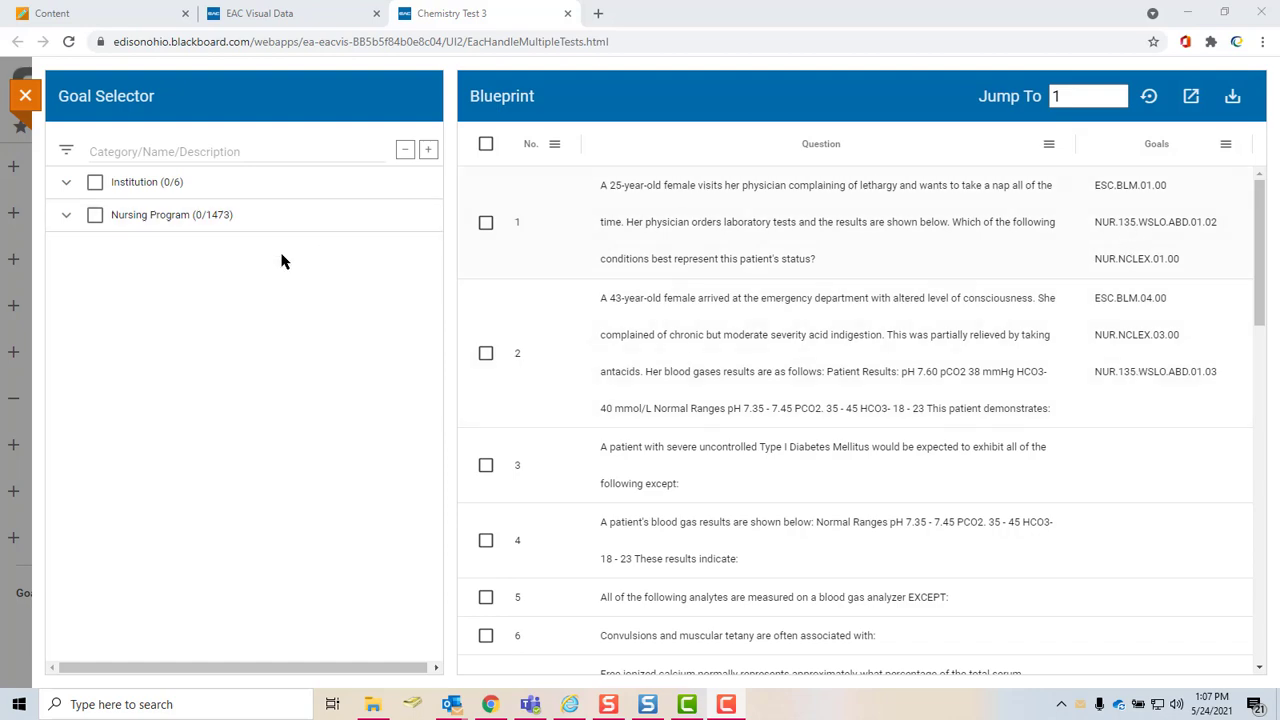
- Check the Blueprint alignments and close the goal overlay to return to Goals Summary
scroll(1151, 451, down, 9)
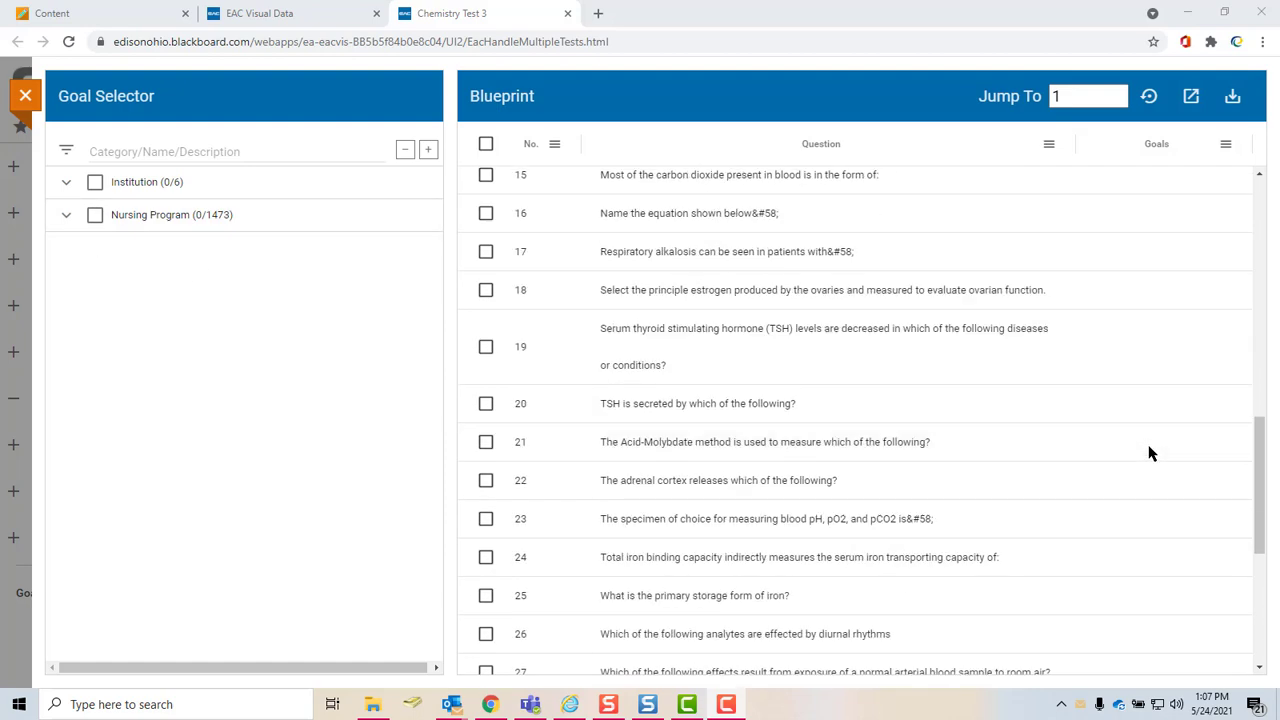
scroll(1151, 451, up, 9)
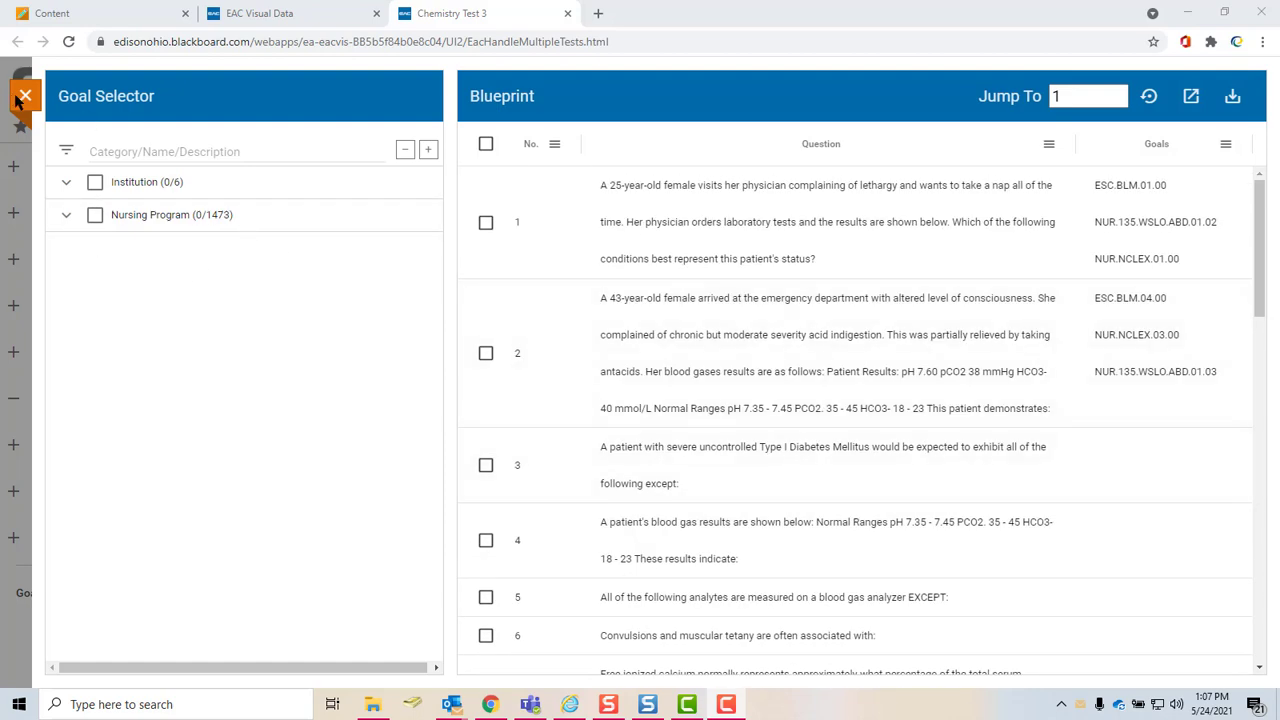
click(26, 97)
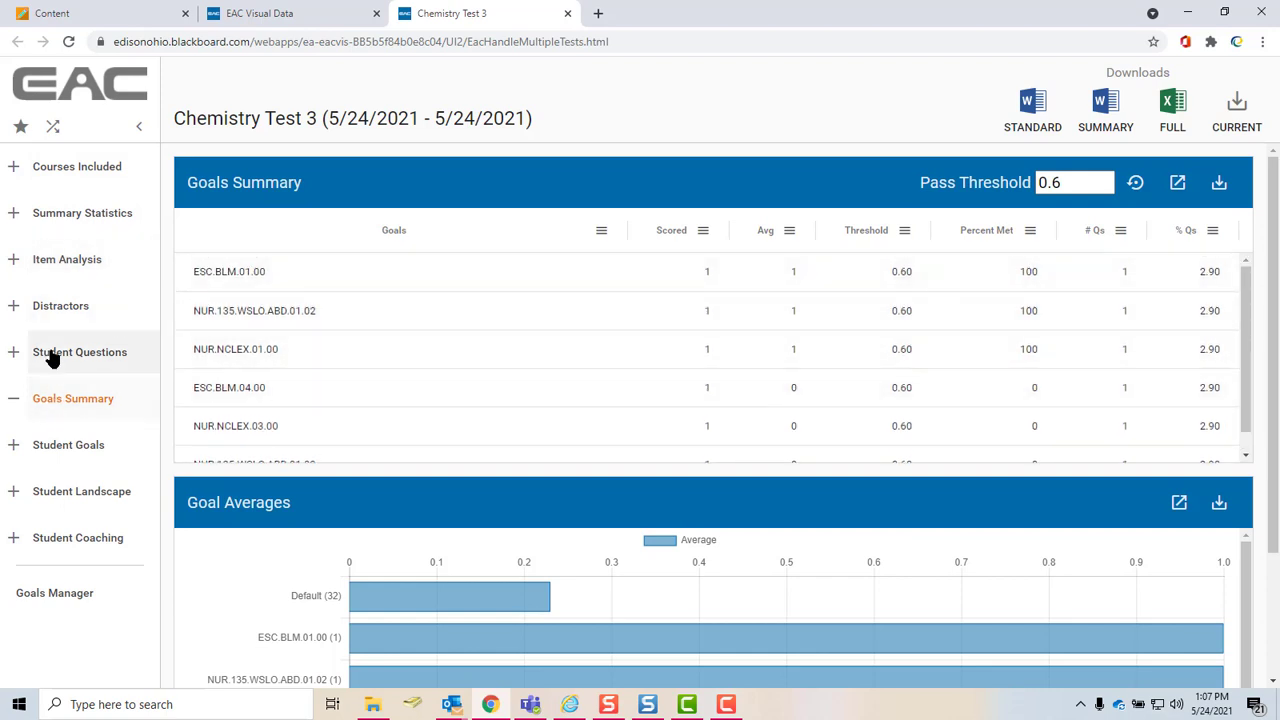
- Switch the Chemistry Test 3 report to Item Analysis, showing P-Values of 1.00 (question 1) and 0.00 (question 2)
click(78, 450)
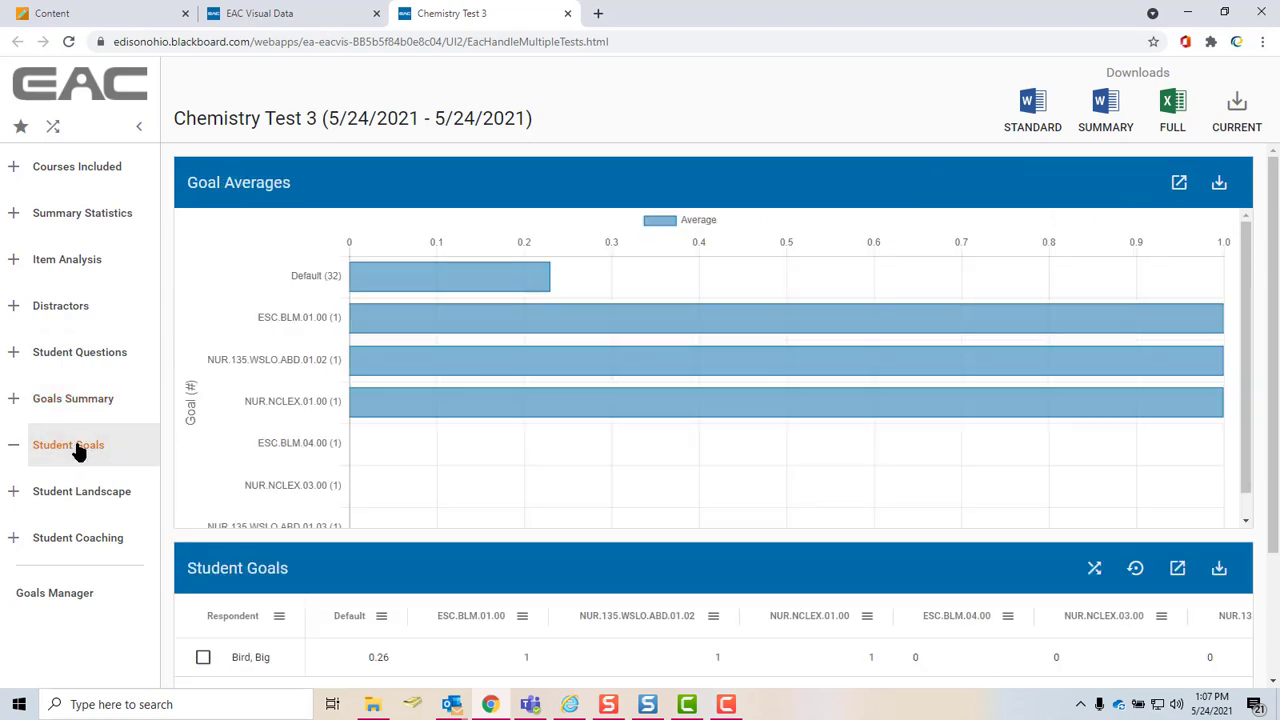
click(58, 266)
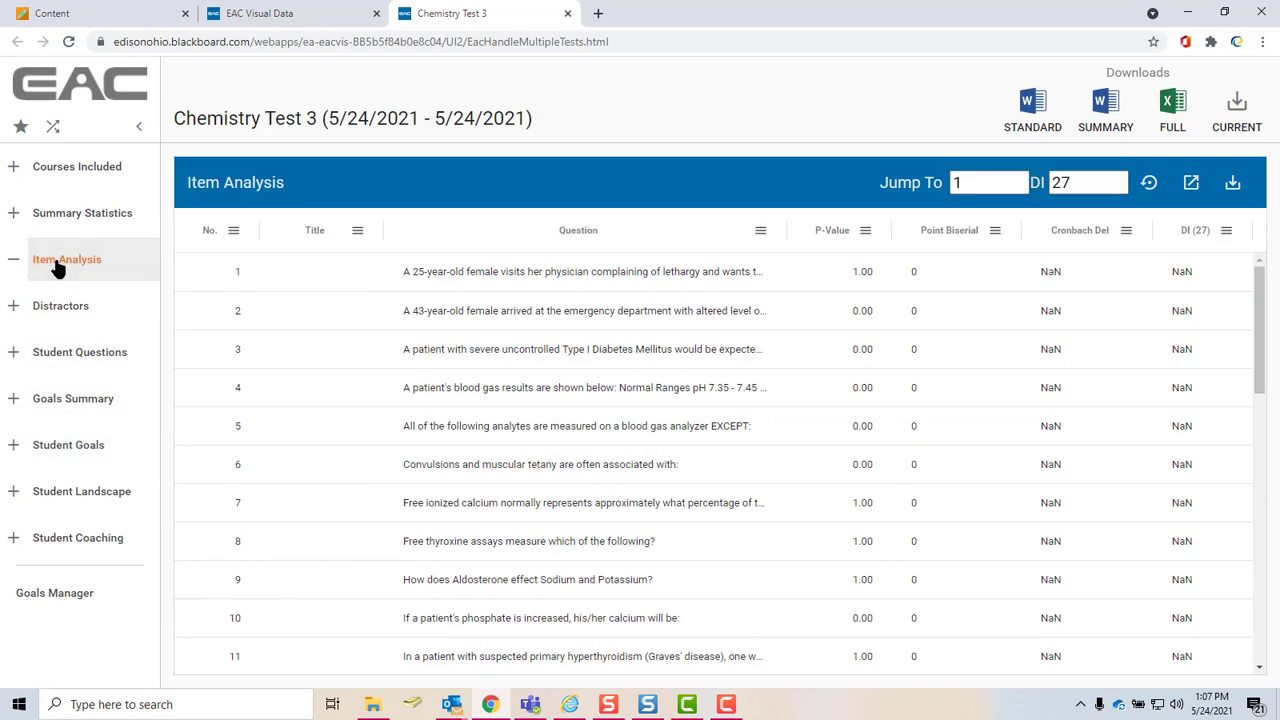